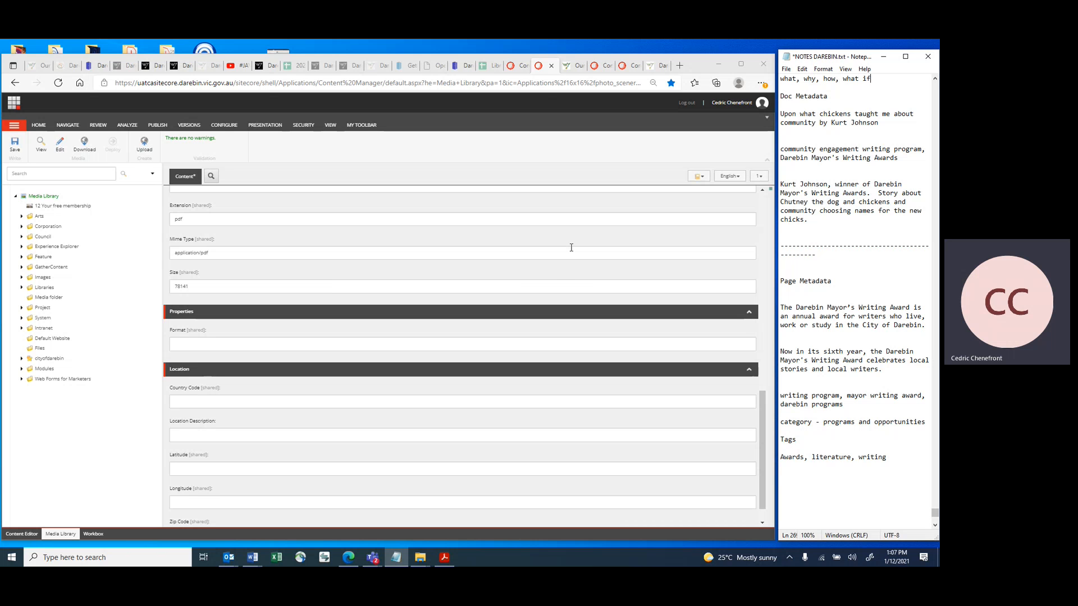
- Switch to the browser tab with the Mayors Writing Awards item, return to the launchpad and open the Content Editor
click(521, 71)
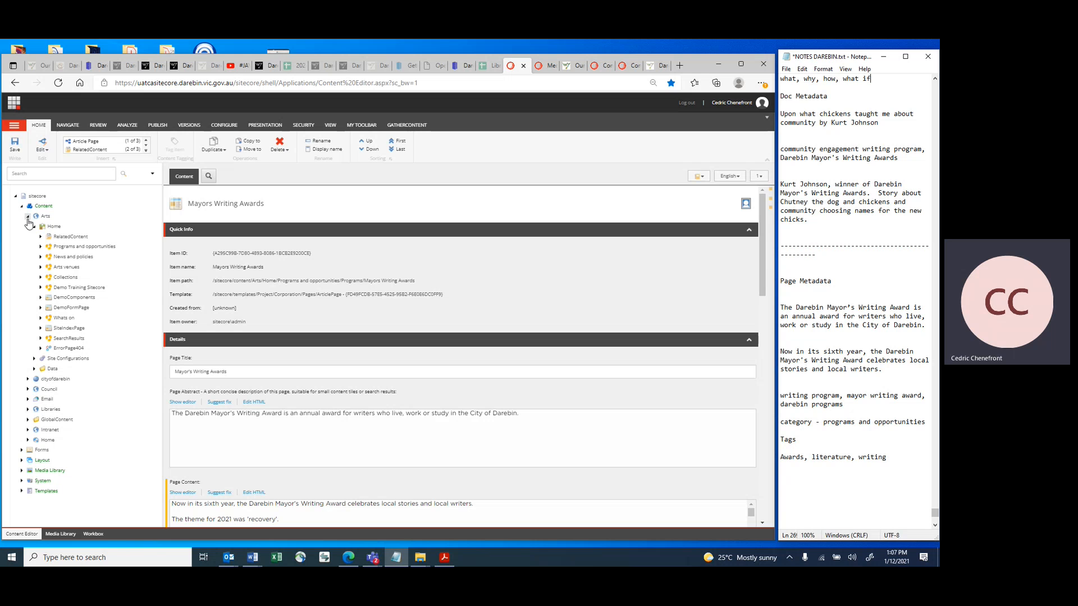
click(13, 103)
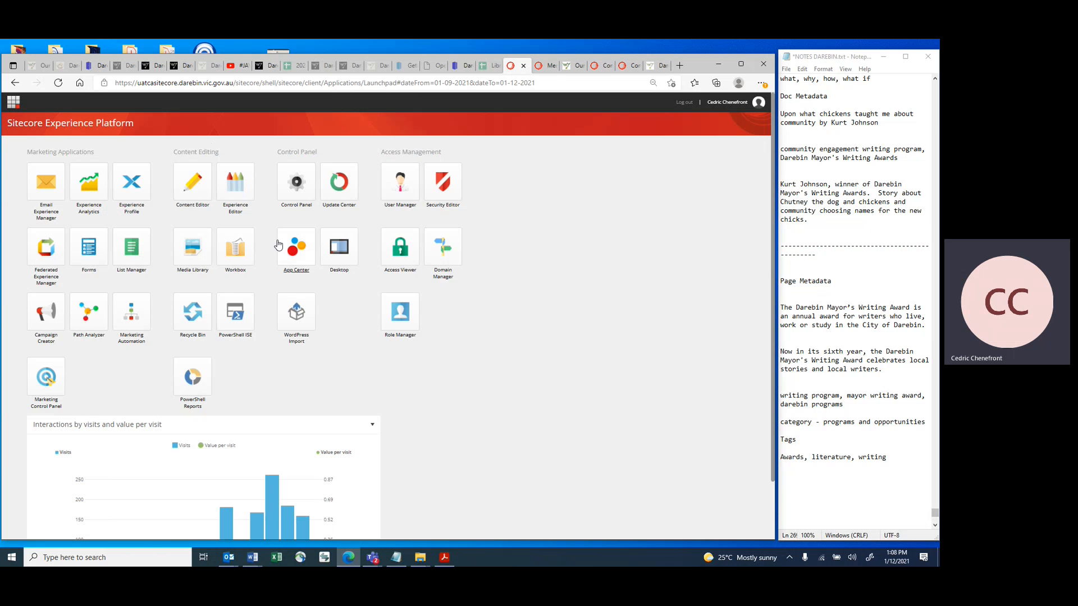
click(190, 187)
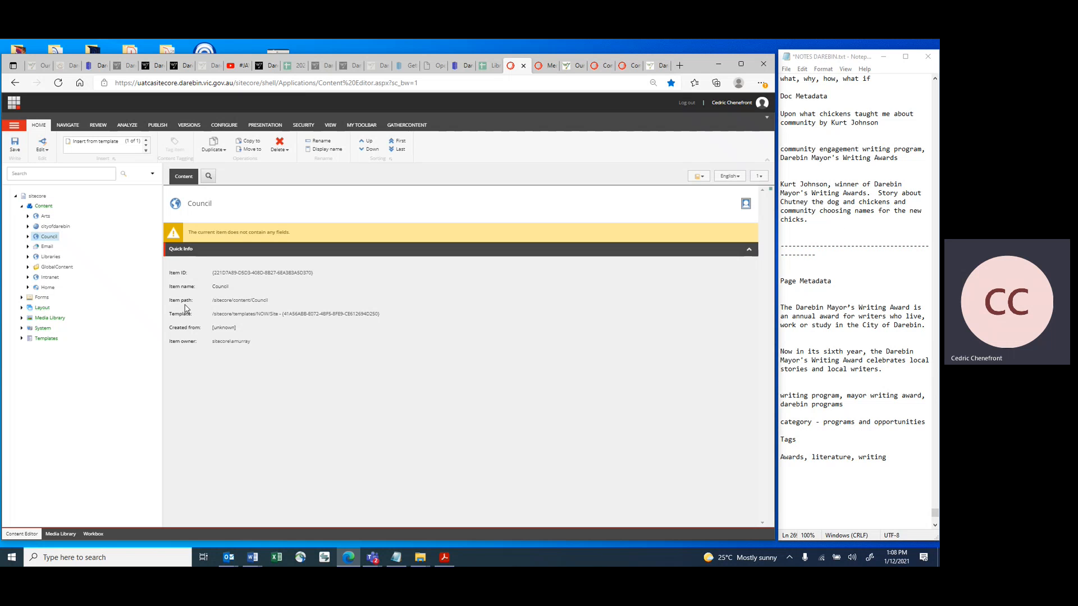
- Open the Mayors Writing Awards item under Arts > Home > Programs and opportunities > Programs in the content tree
click(28, 216)
click(35, 226)
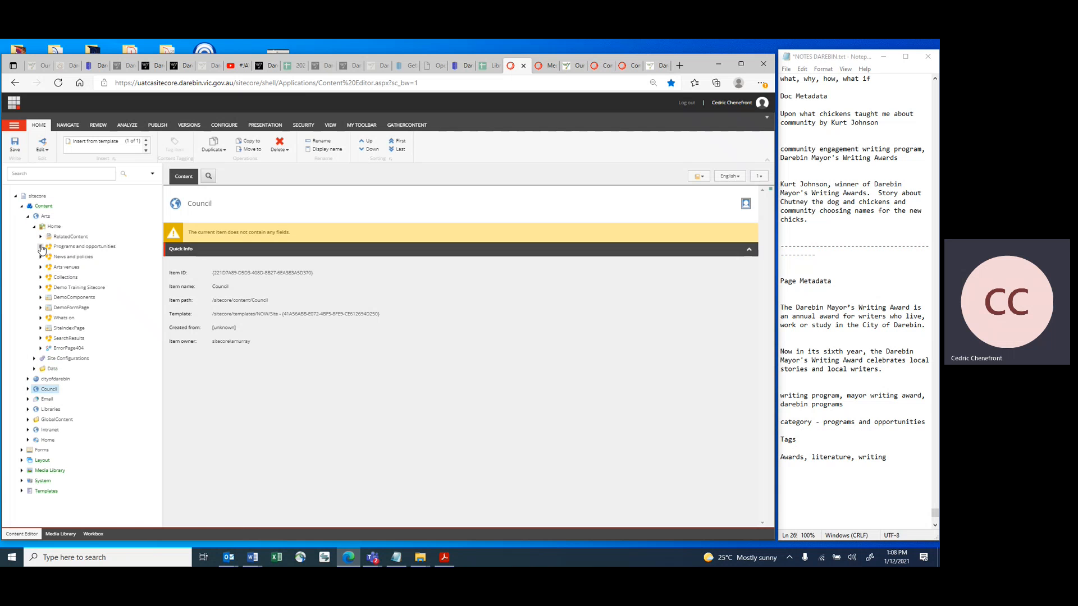
click(41, 247)
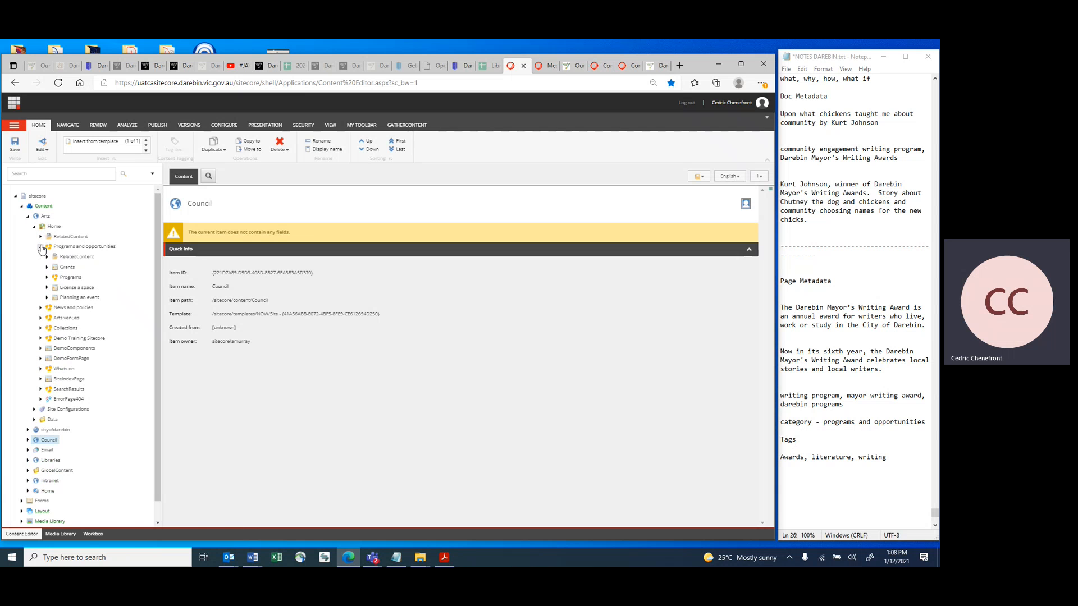
click(47, 278)
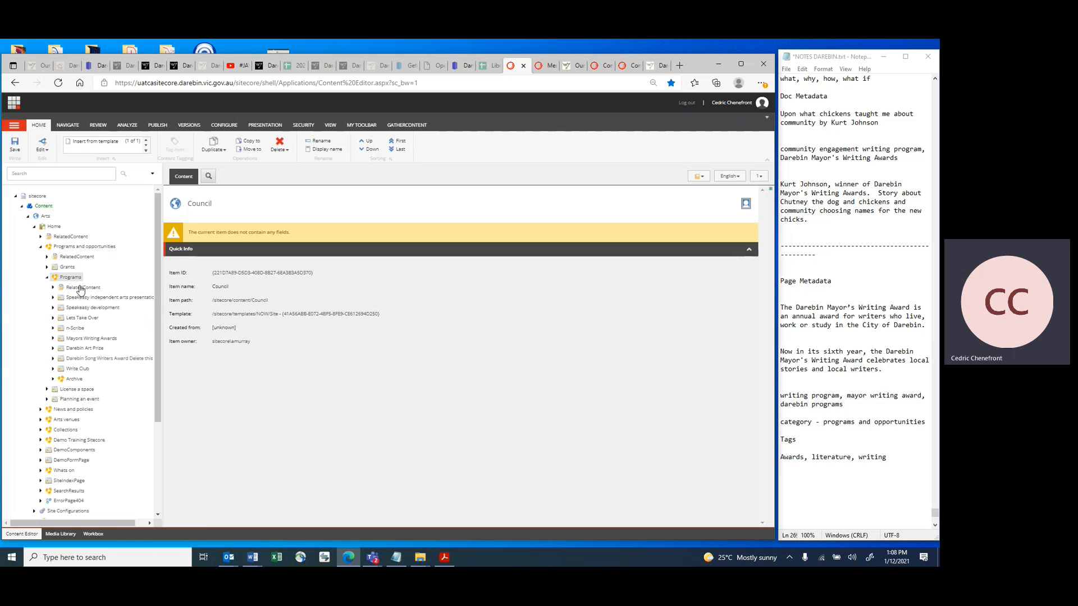
click(69, 341)
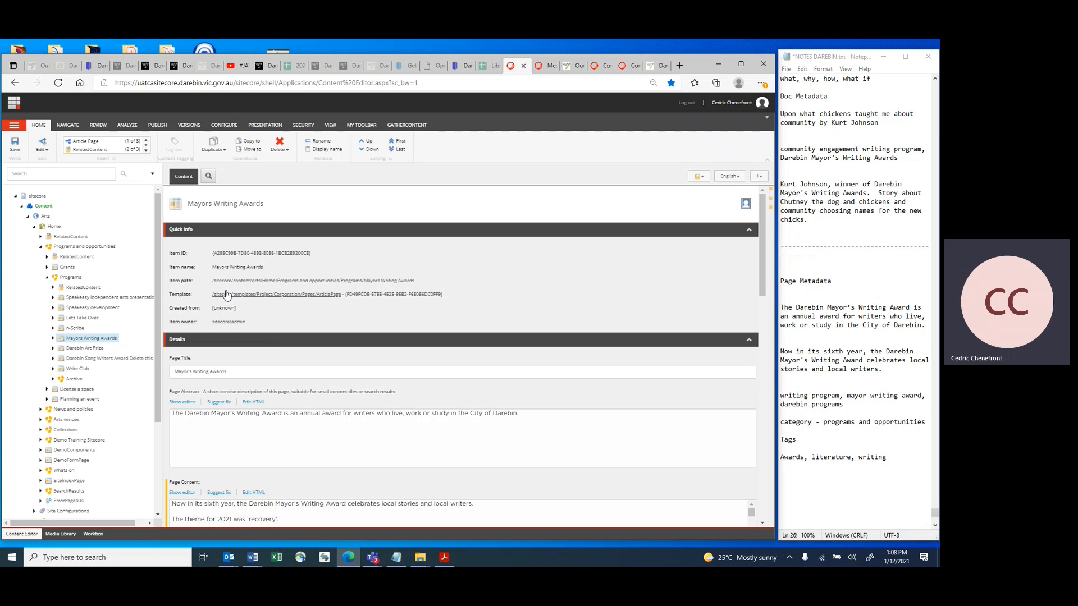
- Examine the item path and page title of the Mayors Writing Awards page
drag(213, 281, 423, 288)
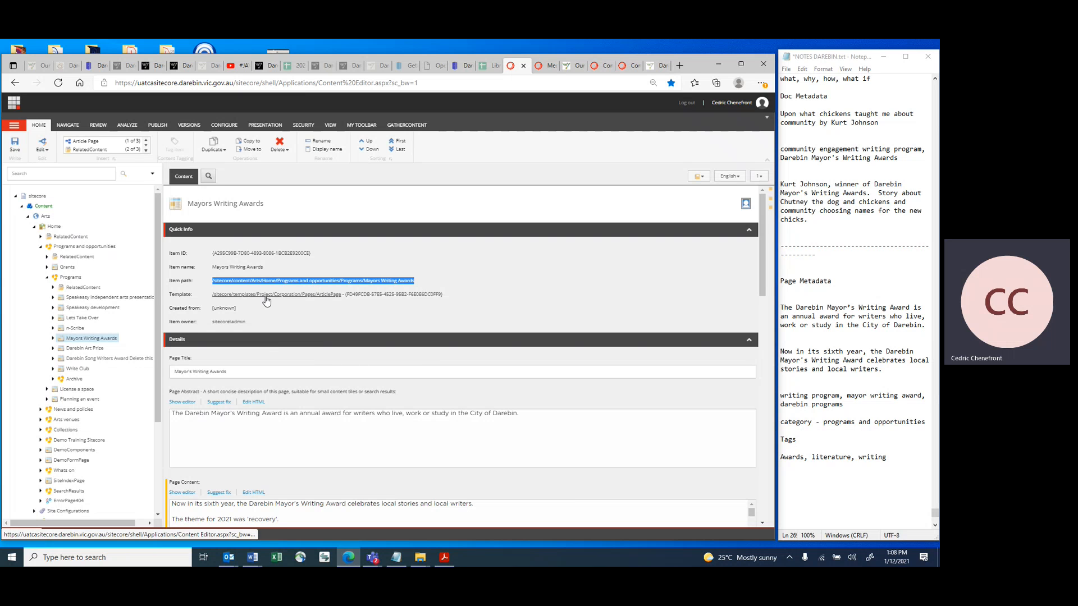
scroll(265, 370, down, 1)
scroll(264, 370, down, 1)
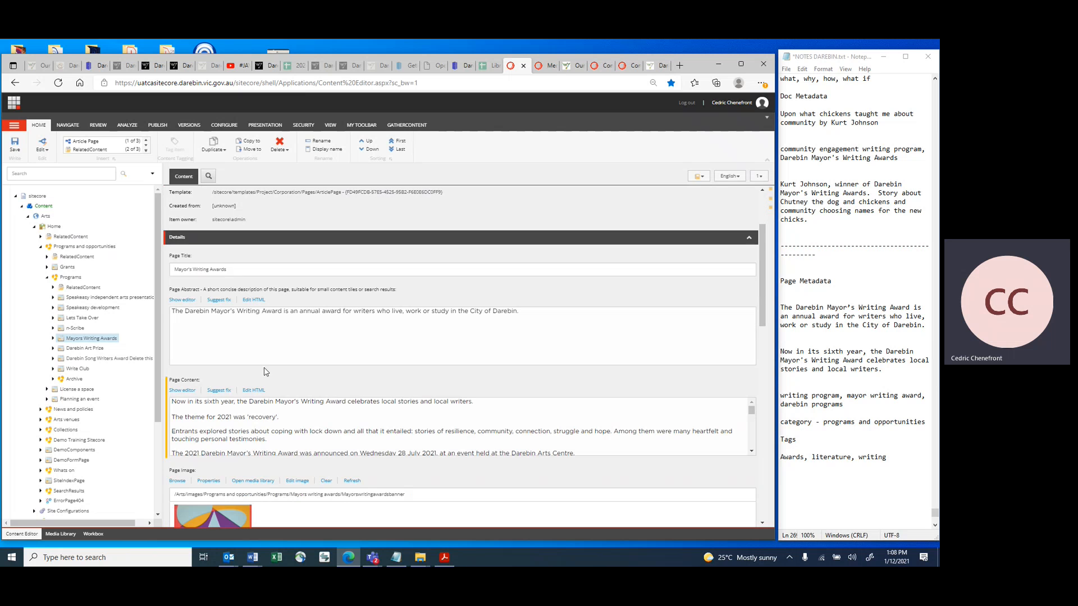
click(241, 270)
key(ctrl+shift+Left)
key(ctrl+shift+Left)
key(ctrl+shift+Left)
key(ctrl+shift+Left)
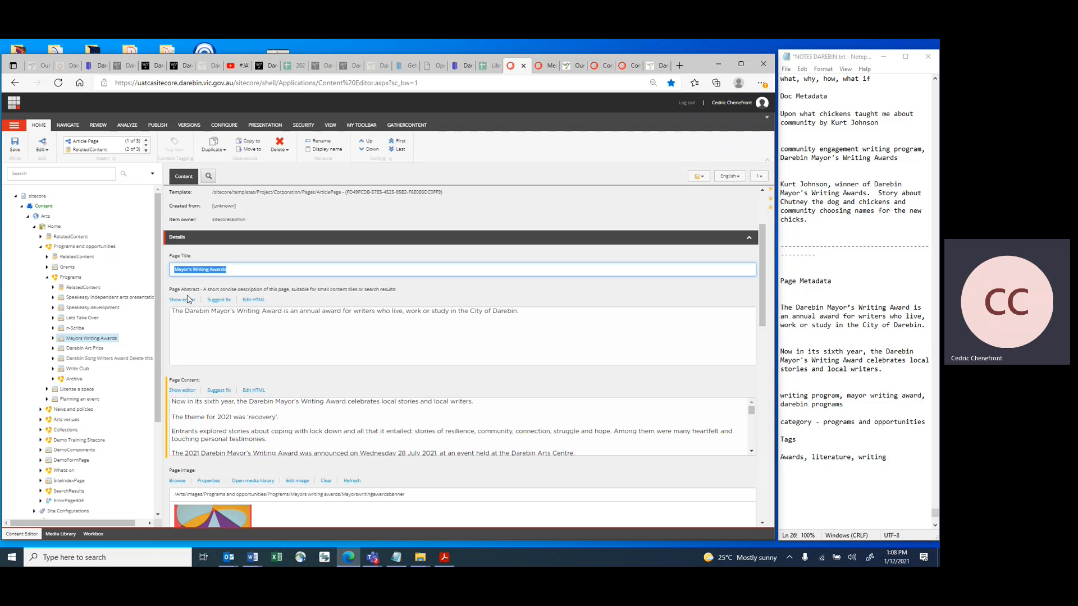
- Review the page's abstract, content, image and related links, then its Meta Data and Search sections, leaving Meta Data expanded
scroll(302, 355, down, 2)
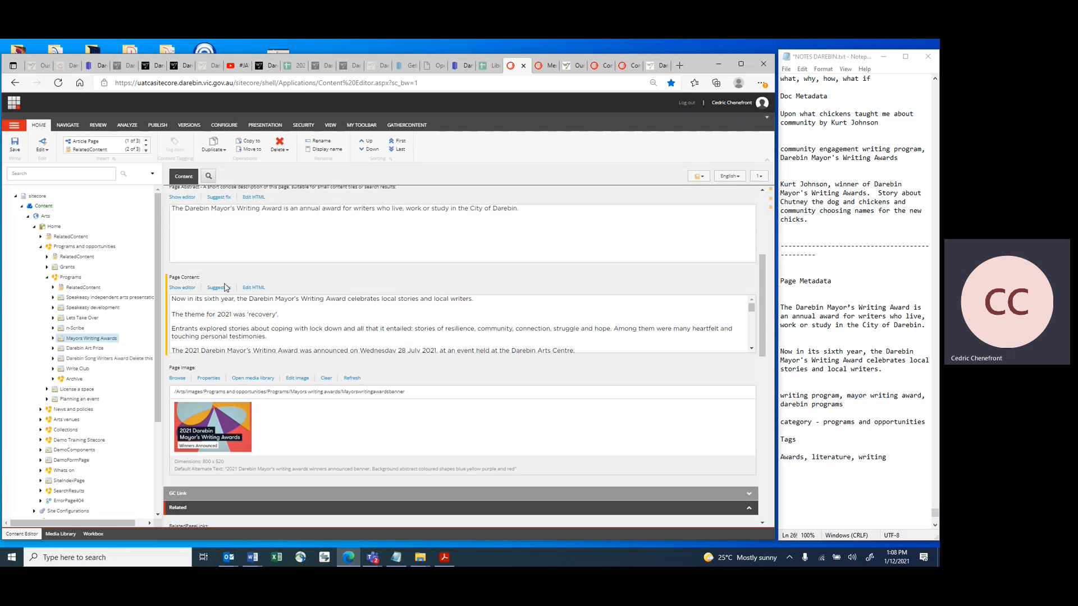
scroll(232, 238, up, 1)
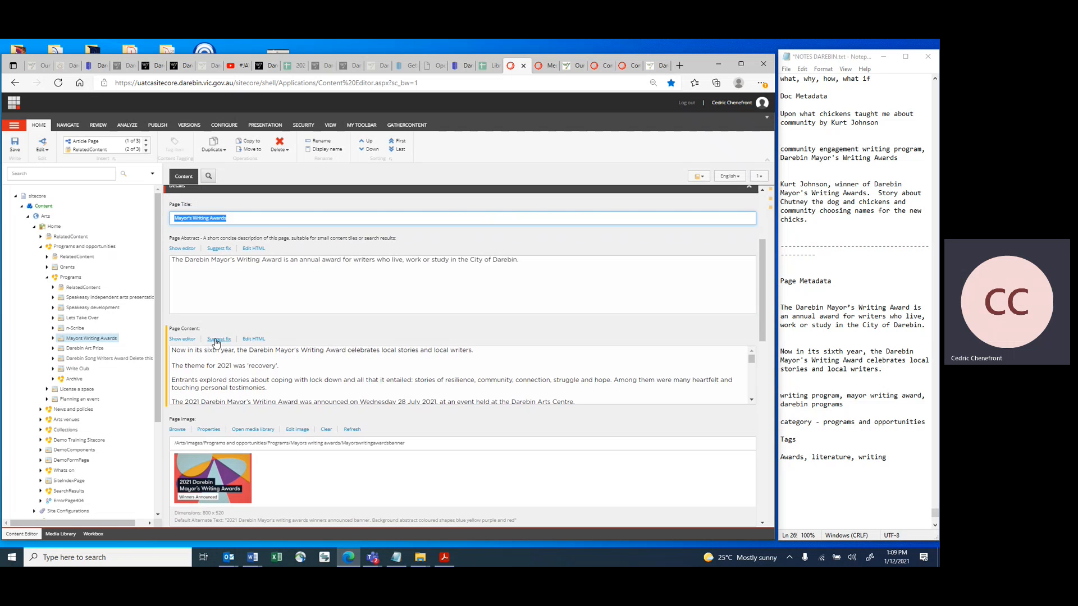
scroll(215, 342, down, 1)
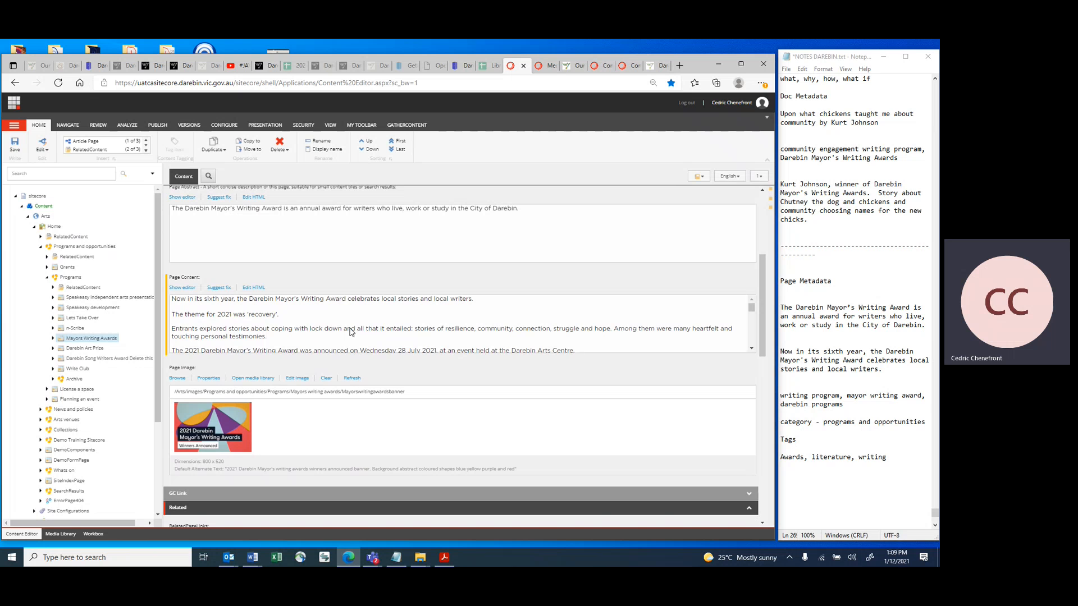
scroll(349, 331, down, 1)
scroll(326, 345, up, 1)
scroll(363, 412, down, 2)
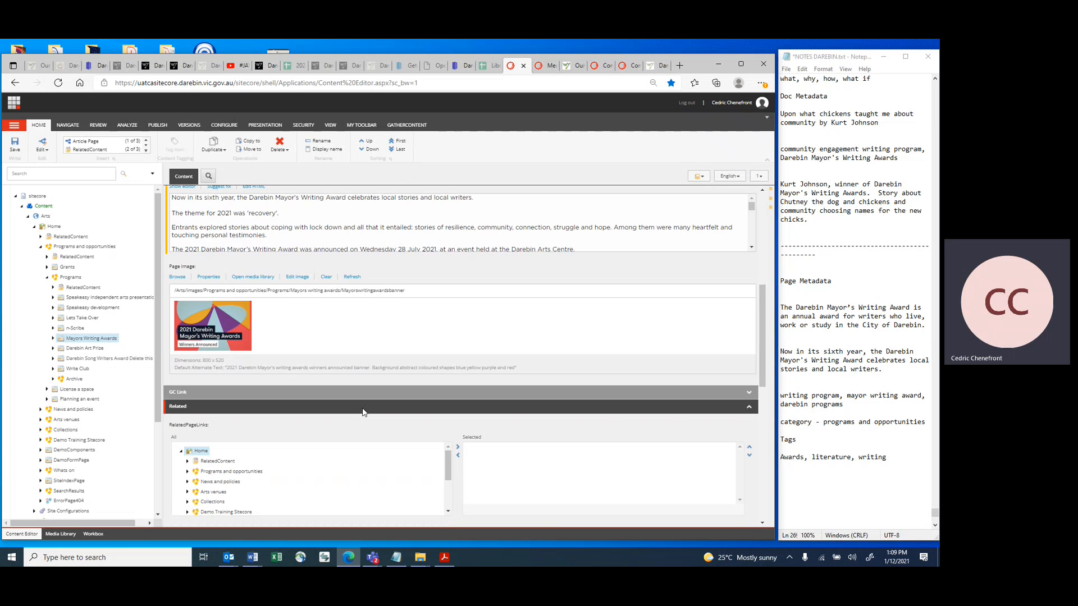
scroll(363, 412, down, 5)
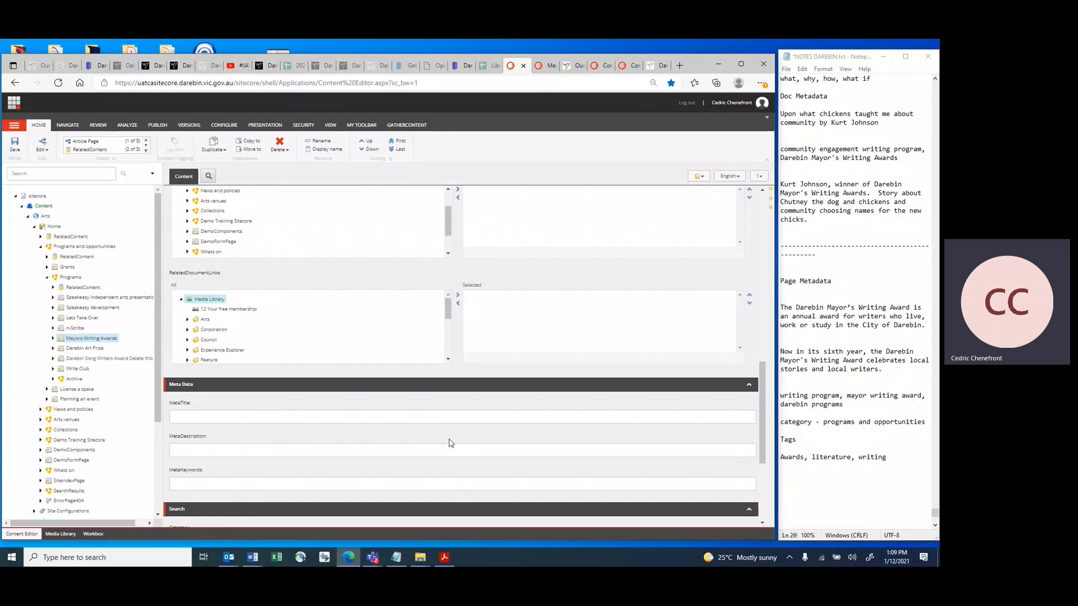
scroll(449, 443, down, 3)
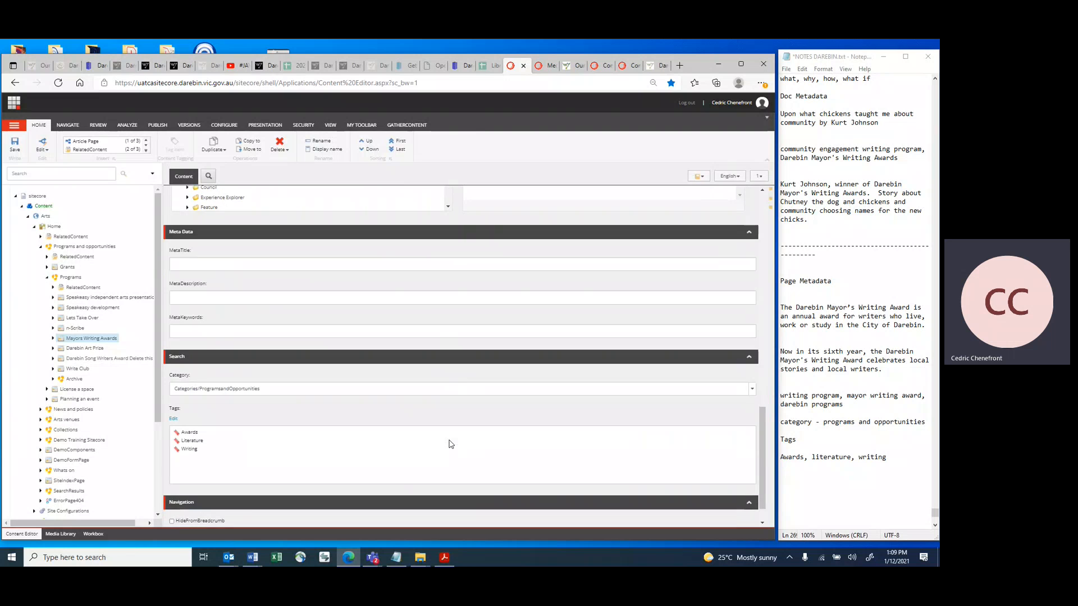
click(181, 230)
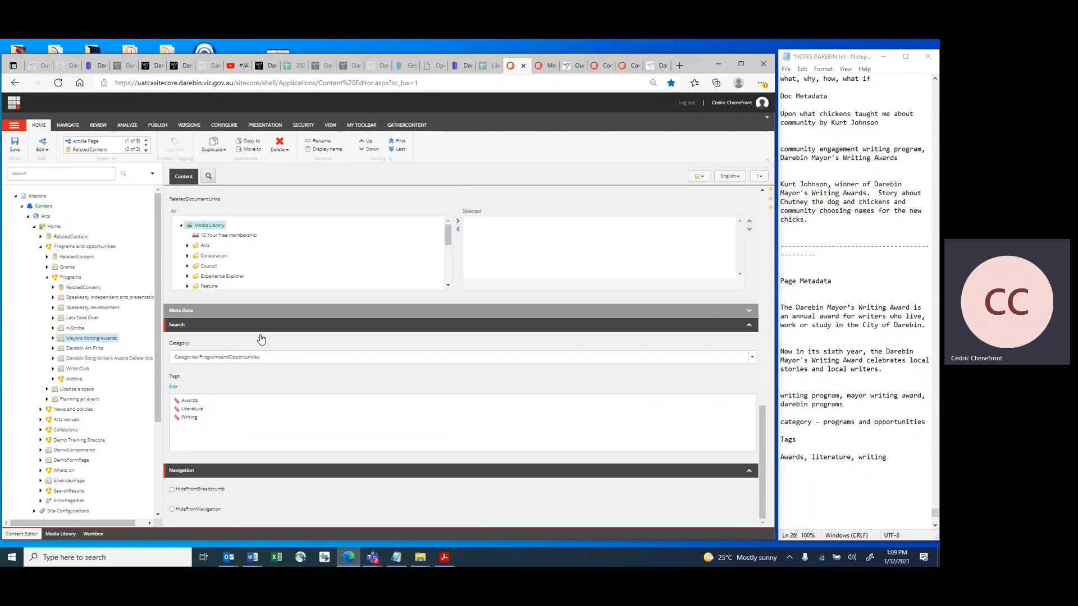
click(749, 311)
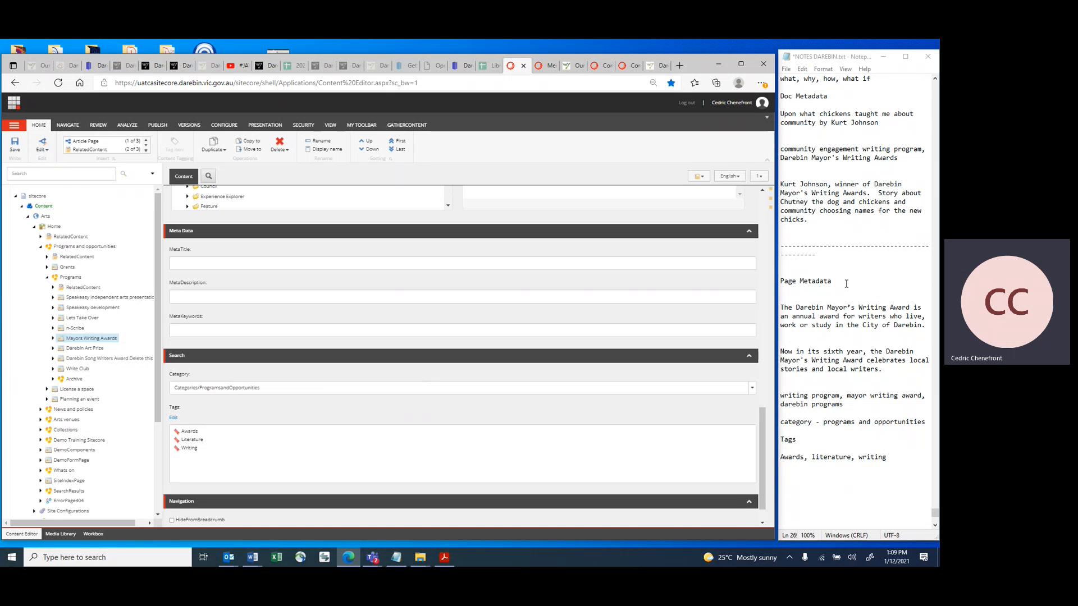
- Copy the notes sentence beginning "The Darebin Mayor's Writing Award is an annual award" into MetaTitle, ending it with a full stop
drag(927, 326, 779, 311)
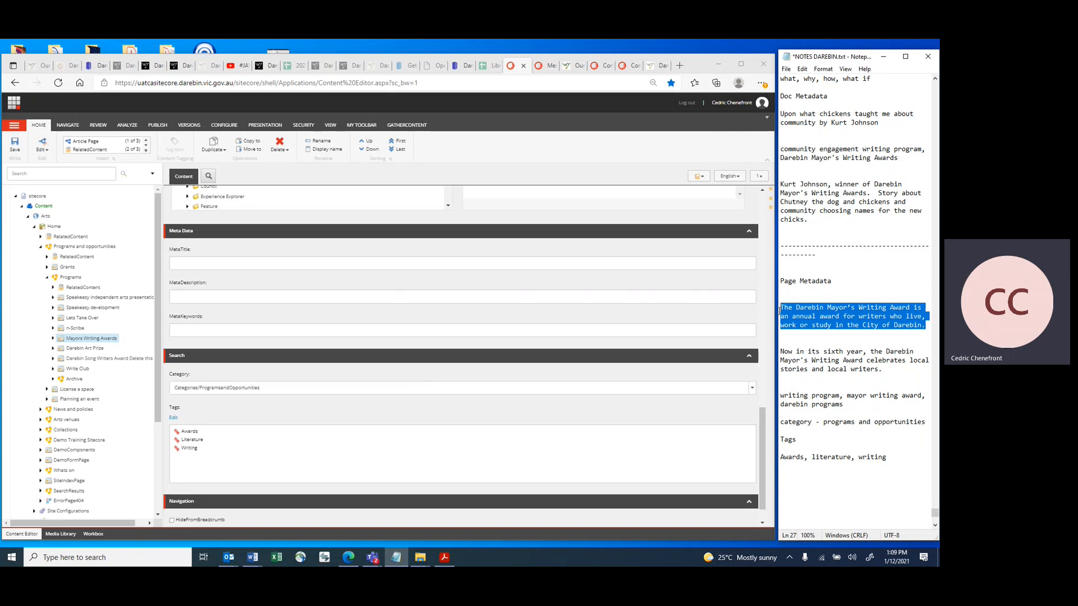
right_click(817, 312)
click(753, 346)
click(183, 264)
right_click(185, 267)
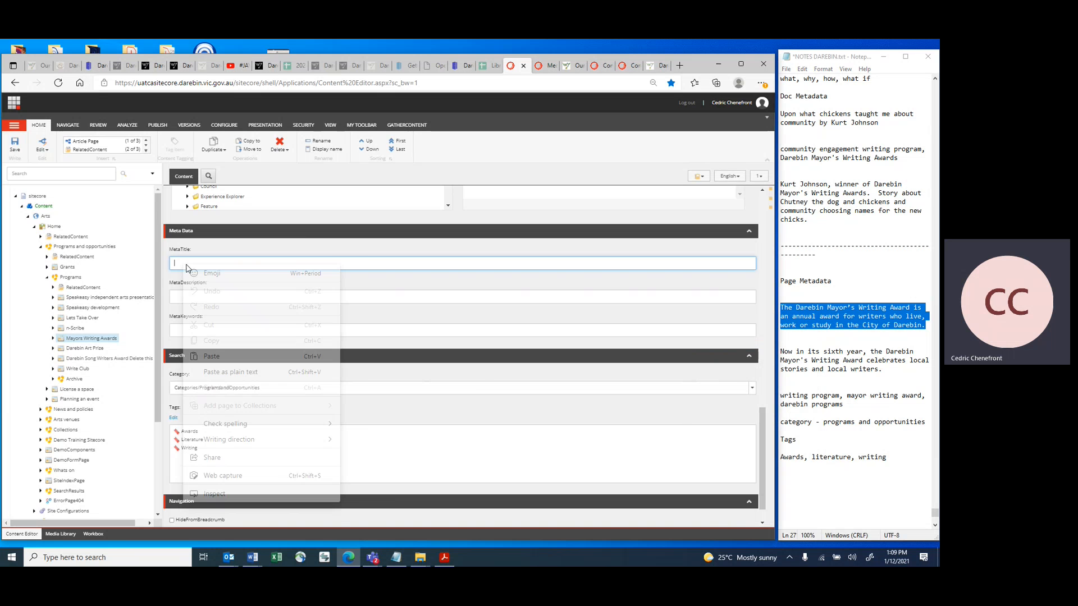
click(329, 357)
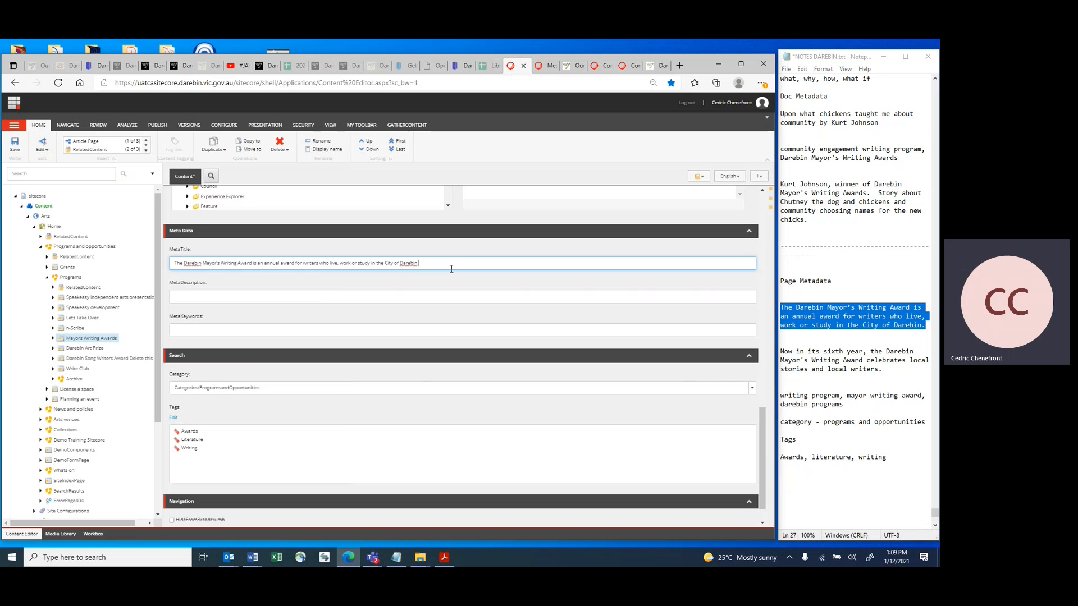
text(.)
- Copy "Now in its sixth year, the Darebin Mayor's Writing Award celebrates local stories and local writers." from the notes into MetaDescription
click(892, 369)
drag(882, 370, 780, 352)
right_click(802, 355)
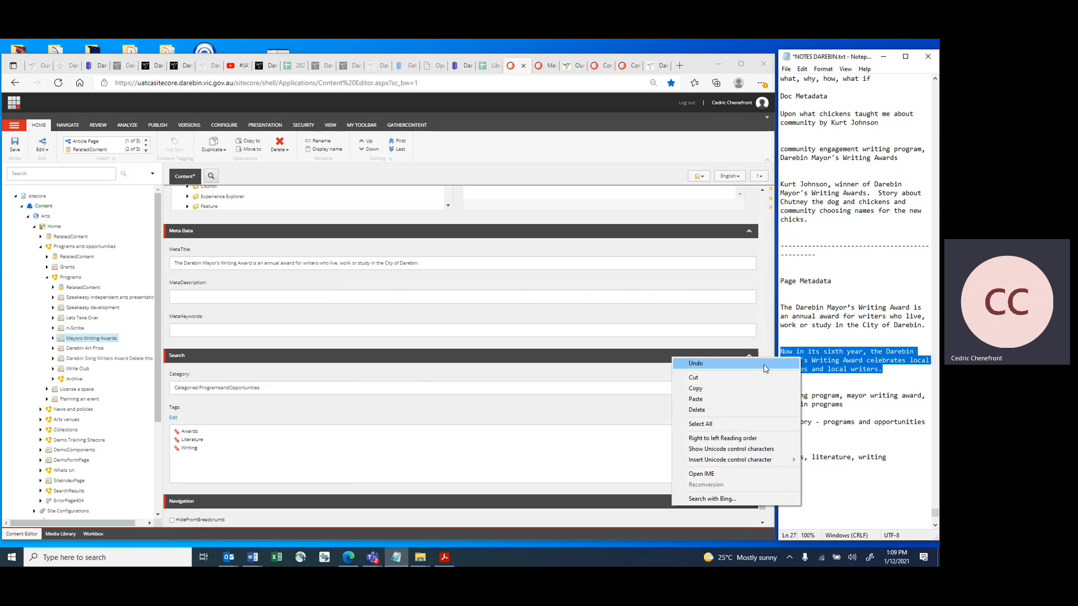
click(696, 386)
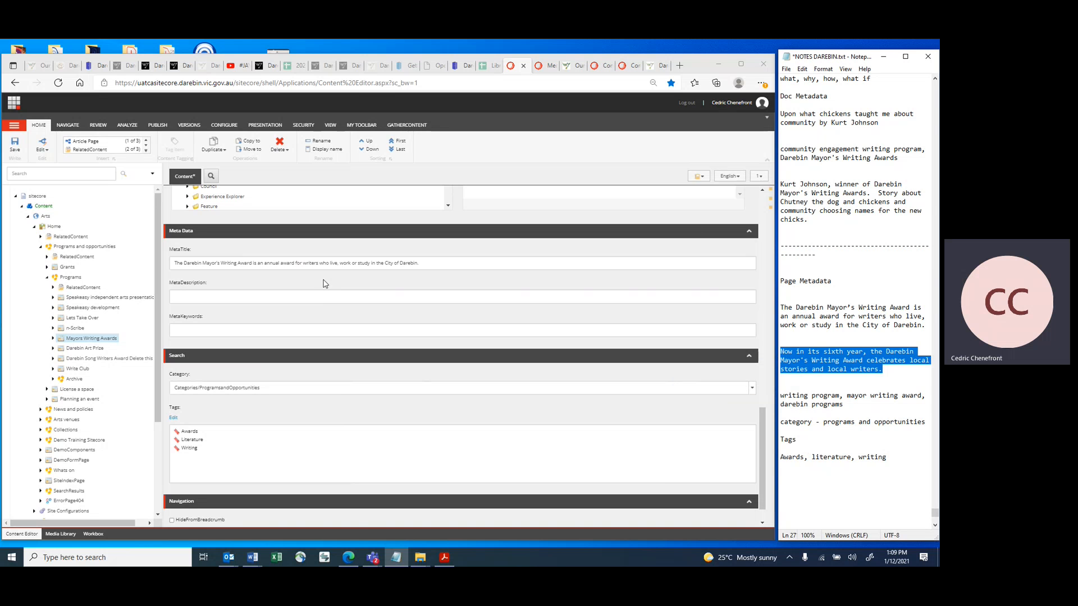
right_click(198, 292)
click(224, 390)
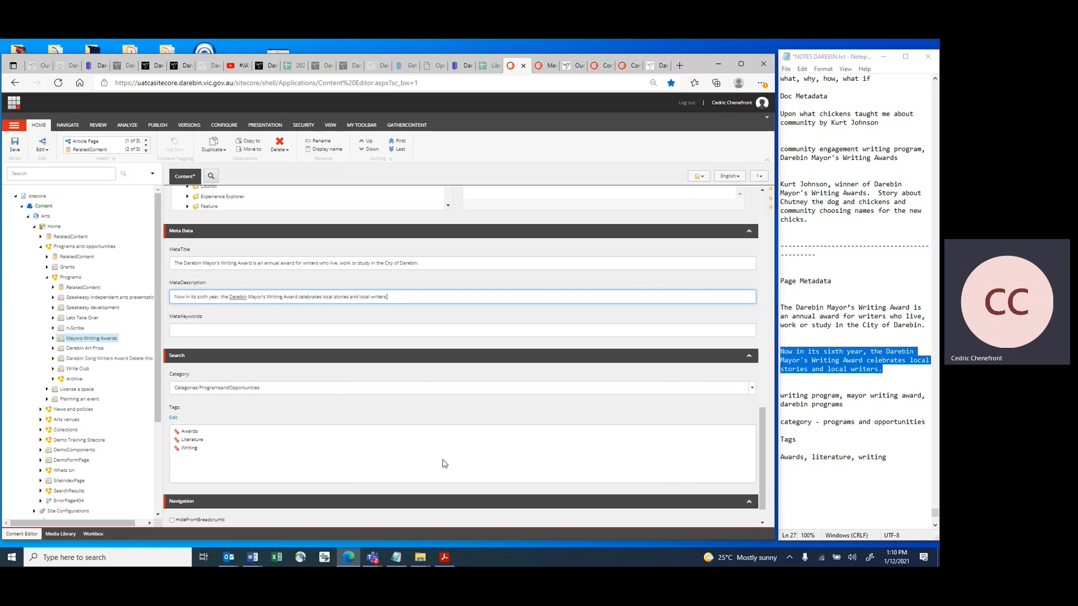
- Copy "writing program, mayor writing award, darebin programs" from the notes into the MetaKeywords field
click(871, 369)
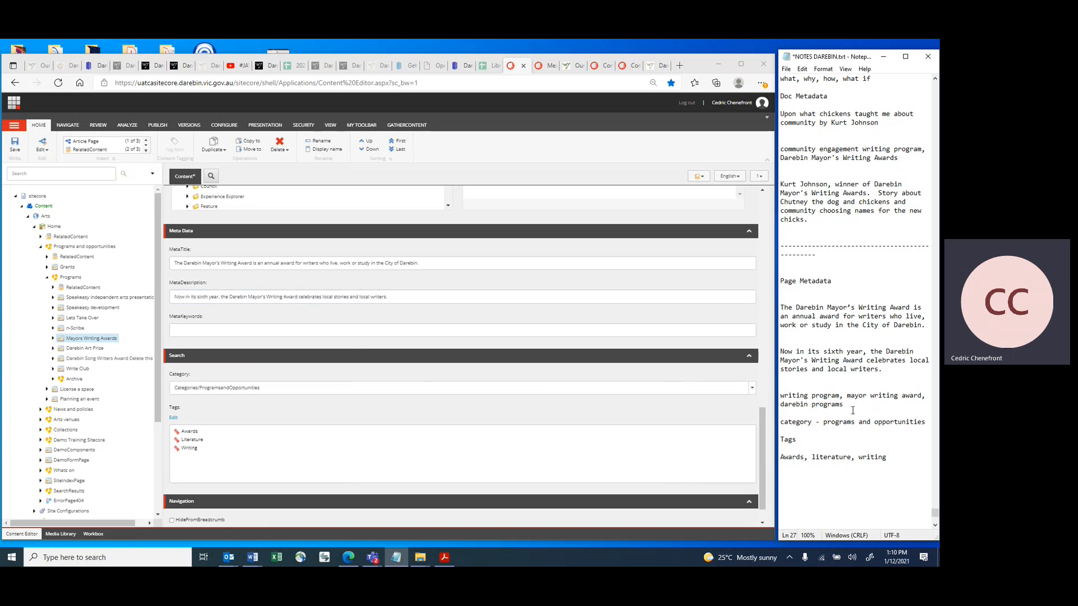
drag(853, 409, 780, 395)
right_click(822, 403)
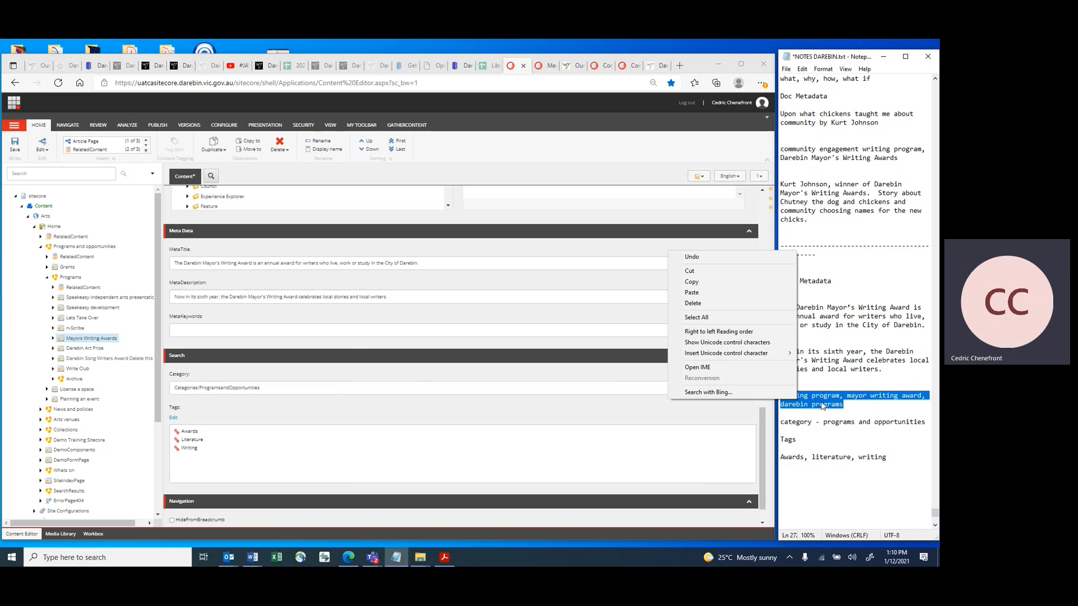
click(691, 282)
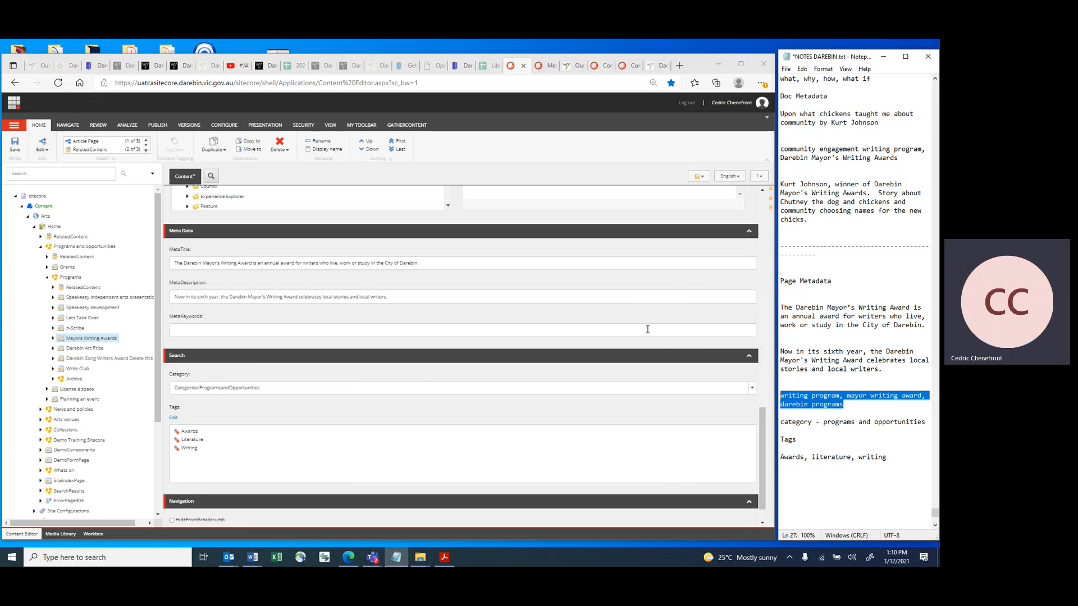
click(175, 331)
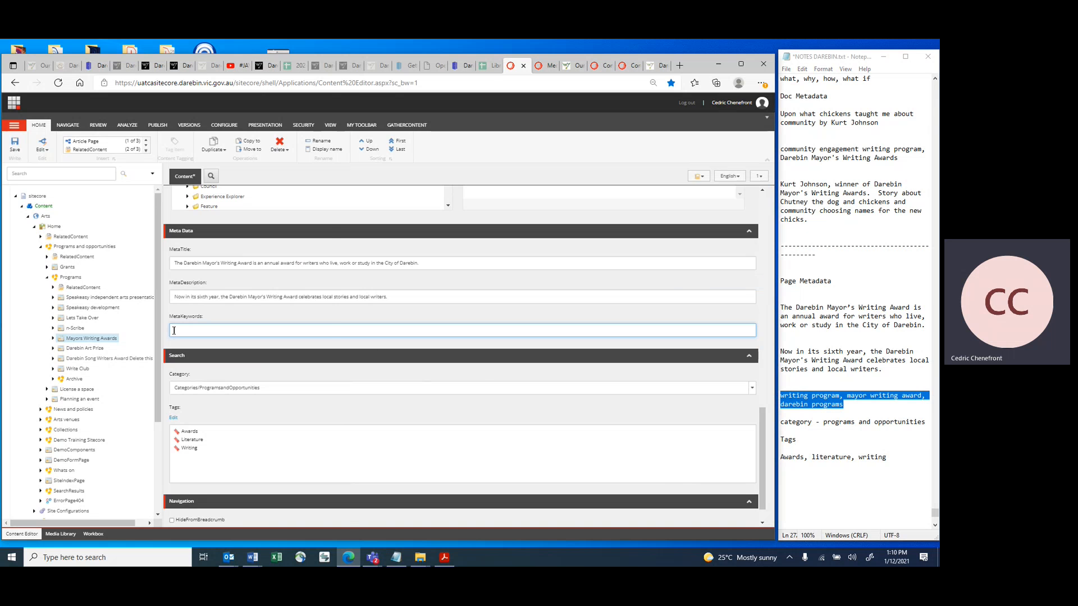
right_click(174, 331)
click(197, 185)
- Look through the available Category options in the page's Search section without changing the selection
click(753, 388)
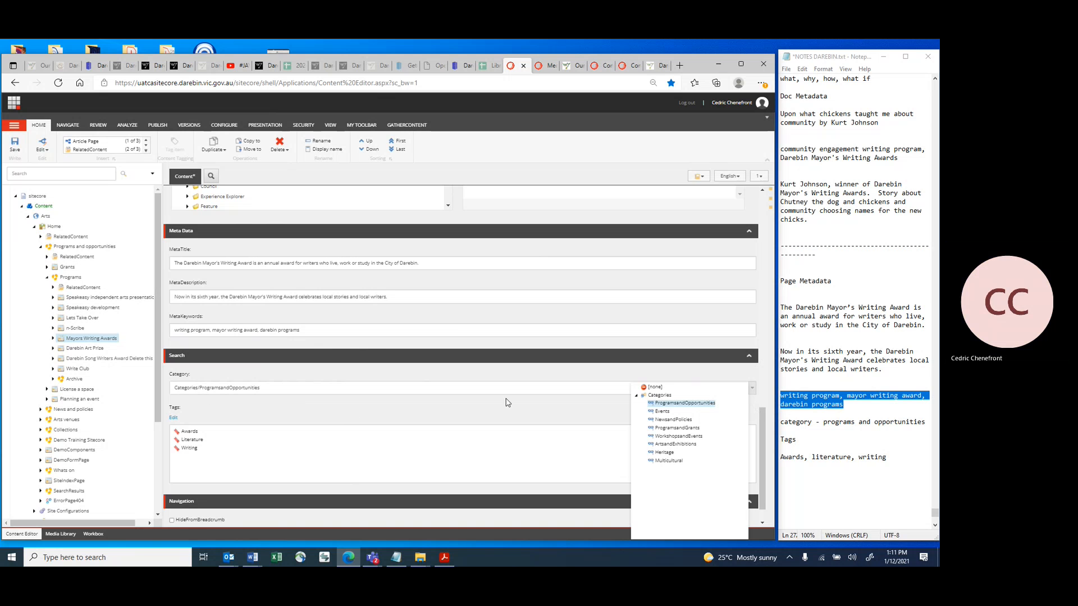
click(498, 416)
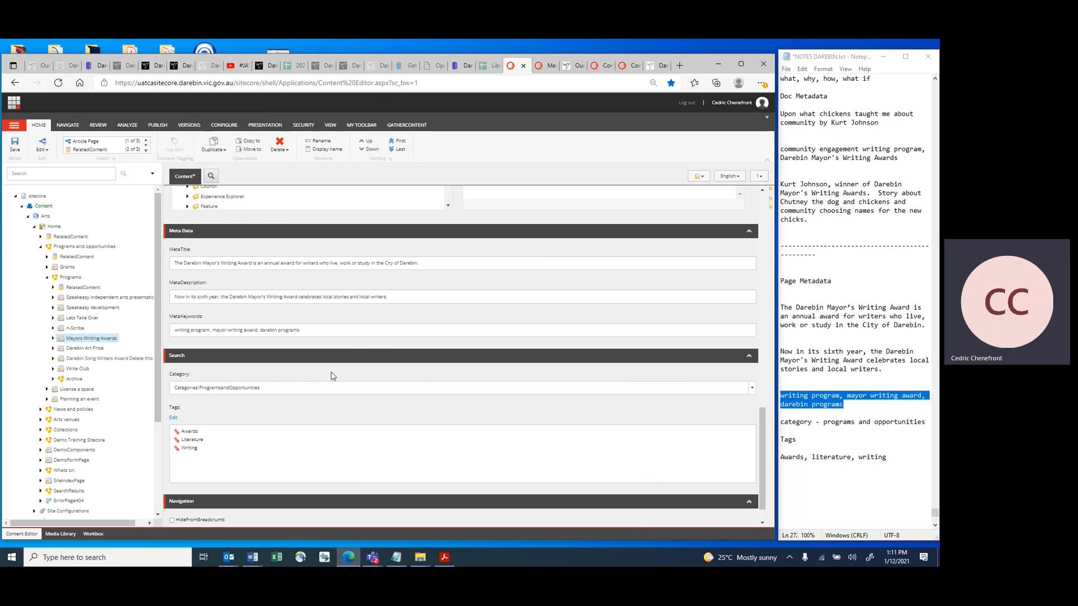
click(753, 390)
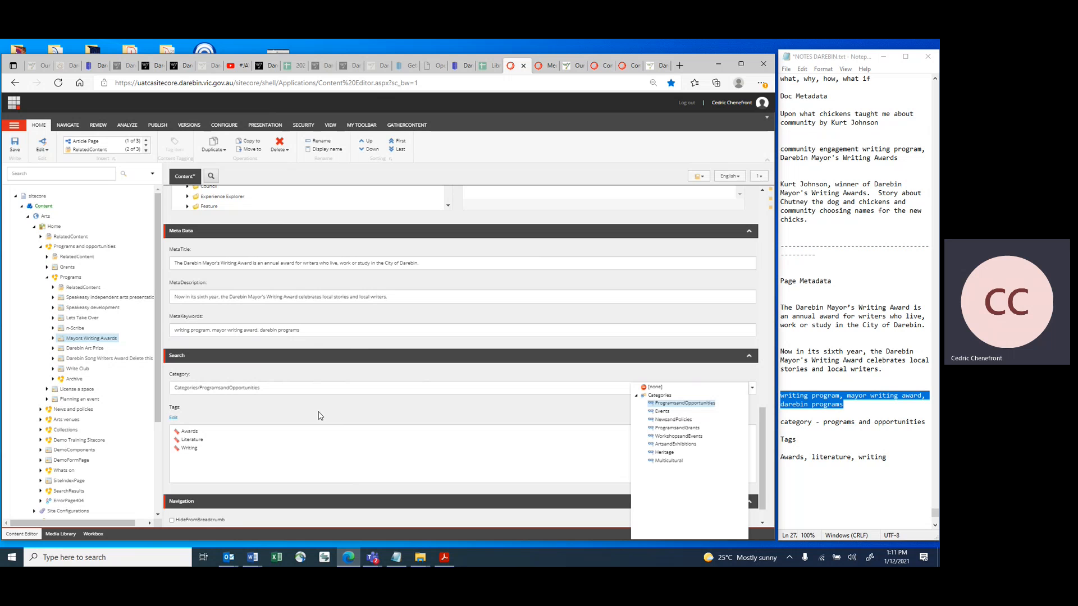
click(335, 420)
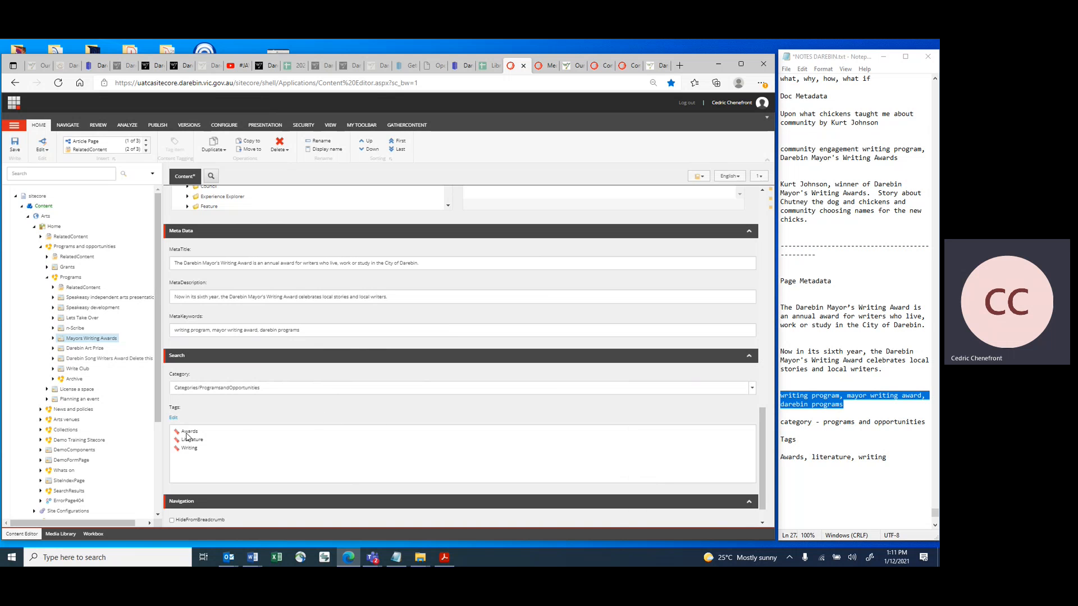
- Open the page's Tags for editing and remove Awards, Literature and Writing from the selected items
click(174, 417)
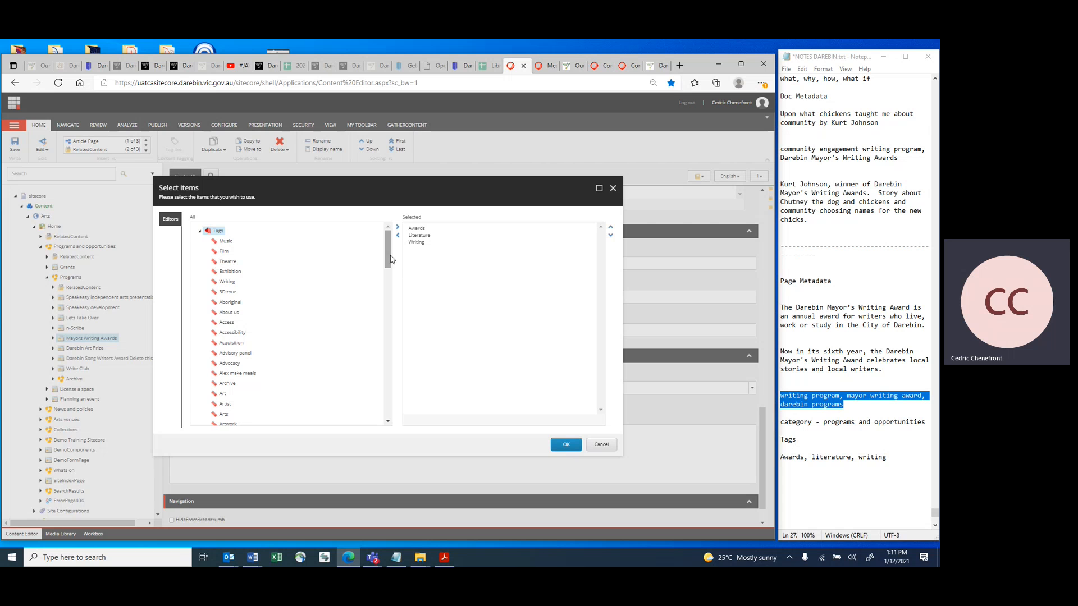
mouse_move(388, 244)
mouse_down()
mouse_move(389, 276)
mouse_move(389, 242)
mouse_up()
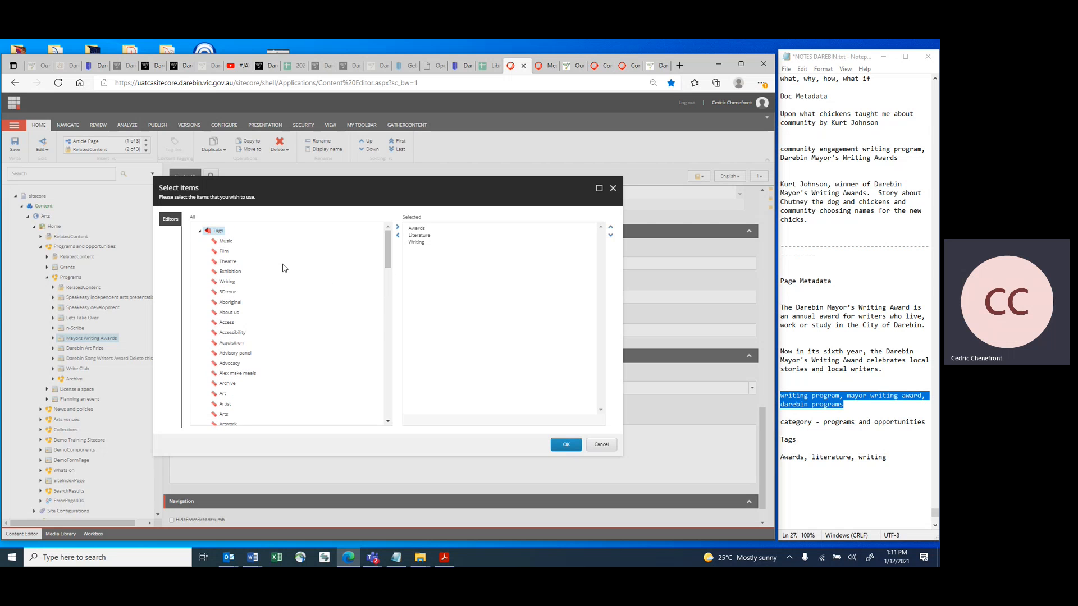
click(424, 229)
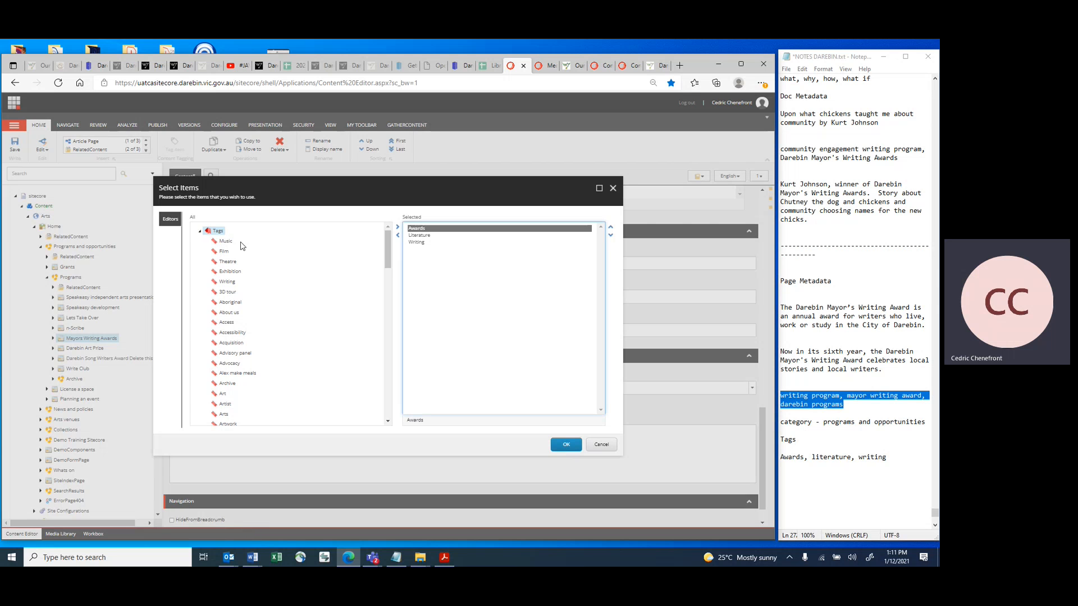
click(398, 236)
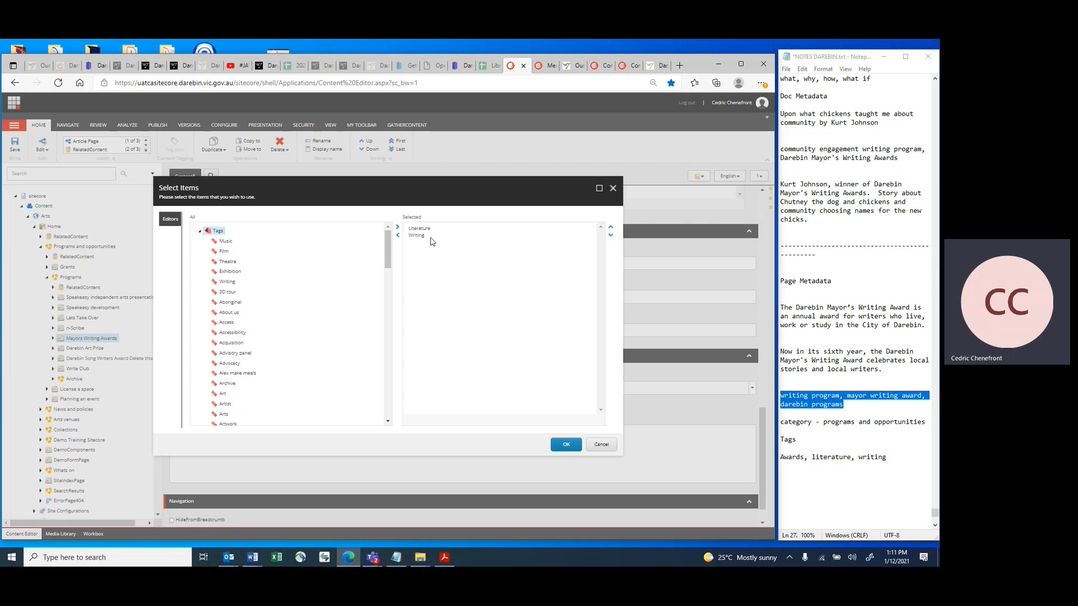
click(399, 236)
click(398, 237)
- Add the tags Awards, Literature and Writing to the selected items and apply the selection to the page
drag(392, 250, 391, 269)
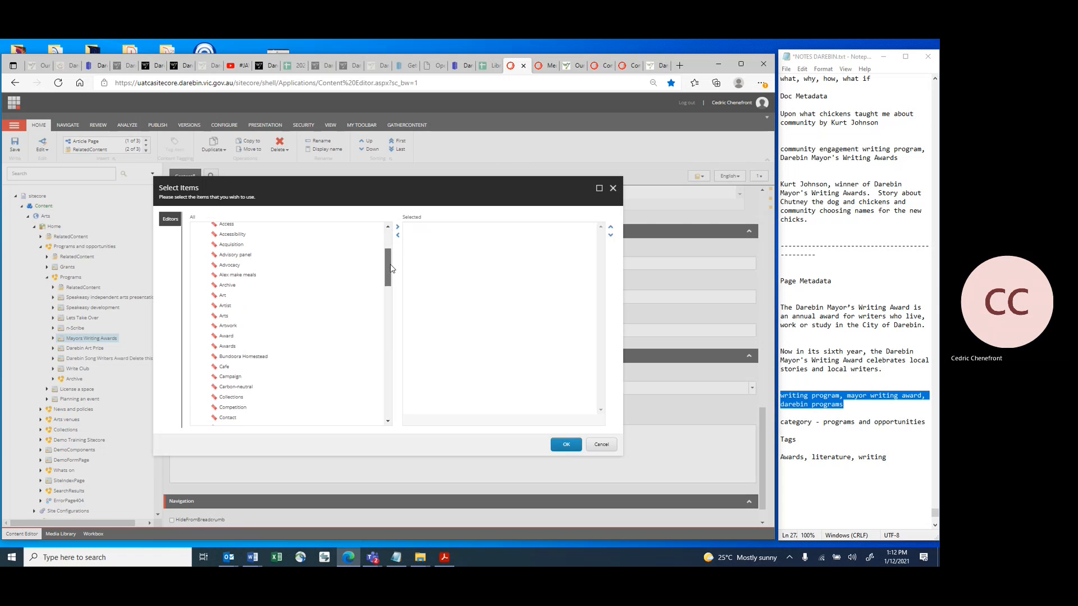
click(228, 346)
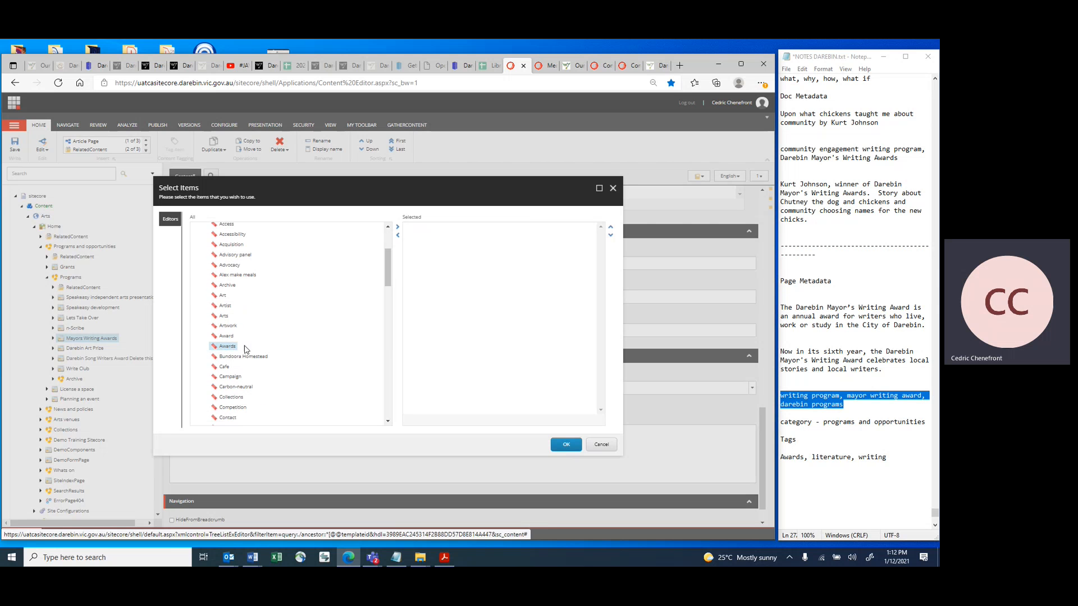
click(397, 228)
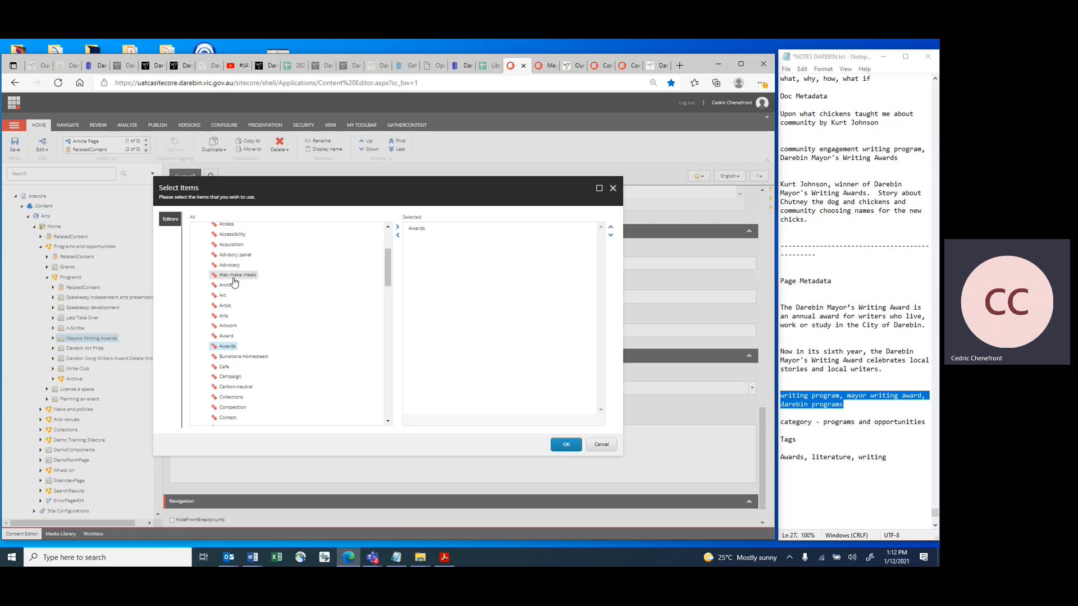
scroll(276, 348, down, 3)
scroll(276, 349, down, 7)
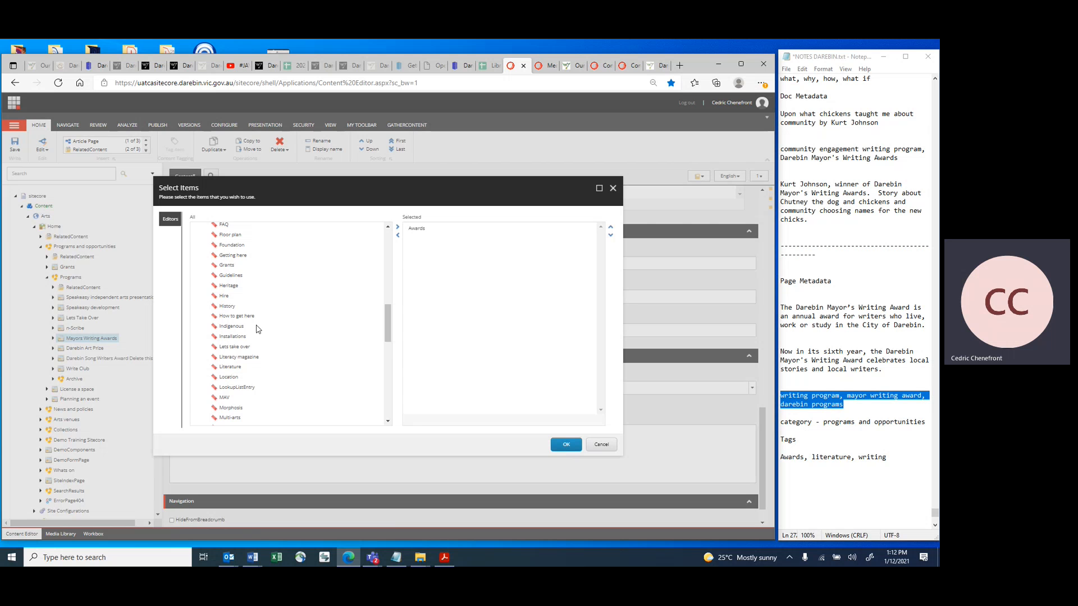
click(229, 367)
drag(387, 333, 386, 409)
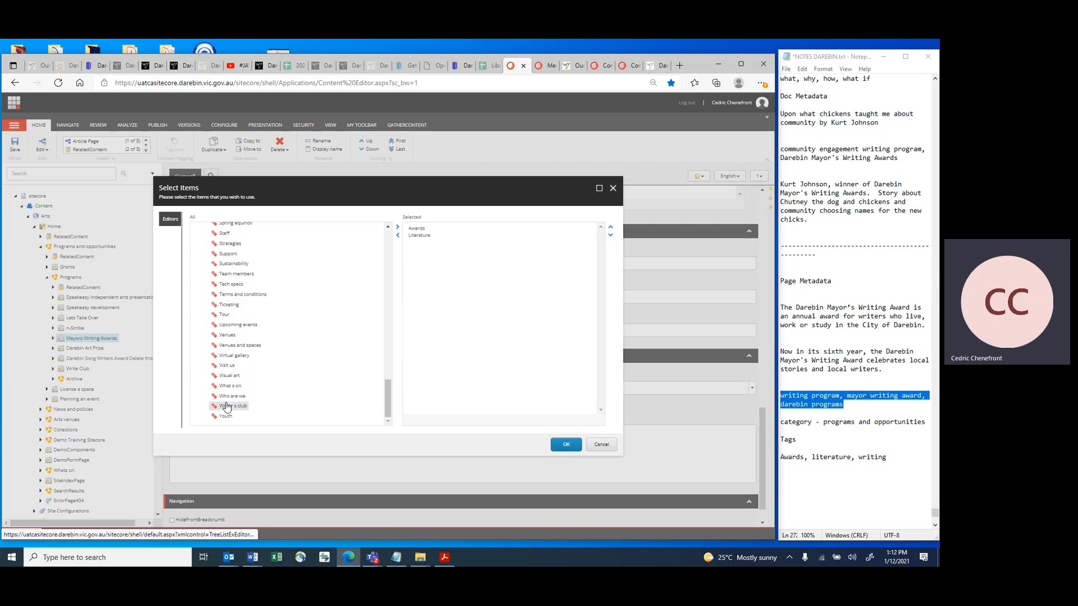
drag(387, 409, 387, 257)
click(228, 283)
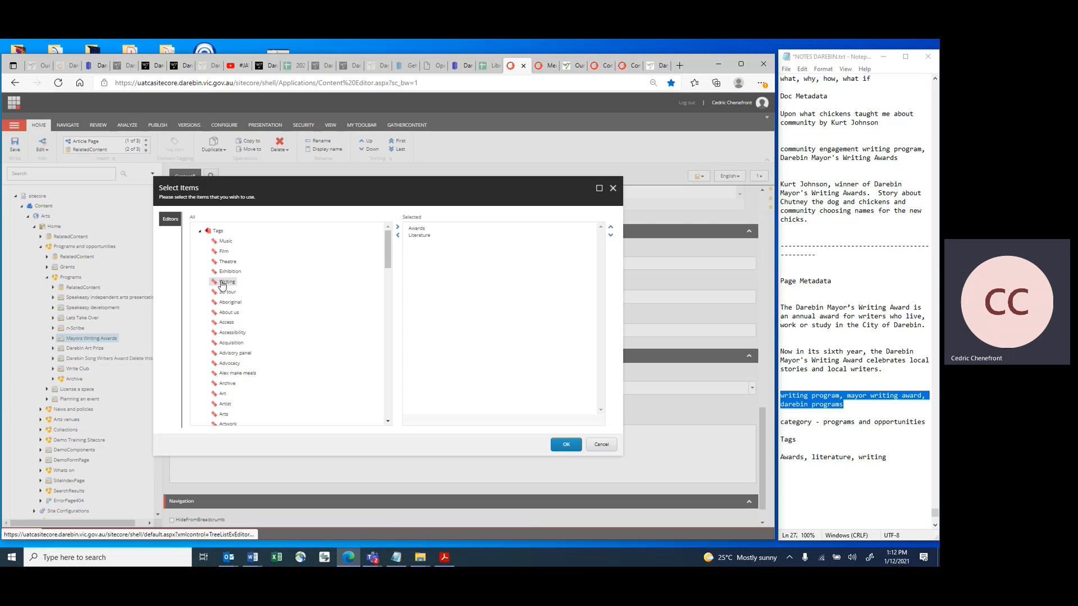
click(398, 228)
click(566, 445)
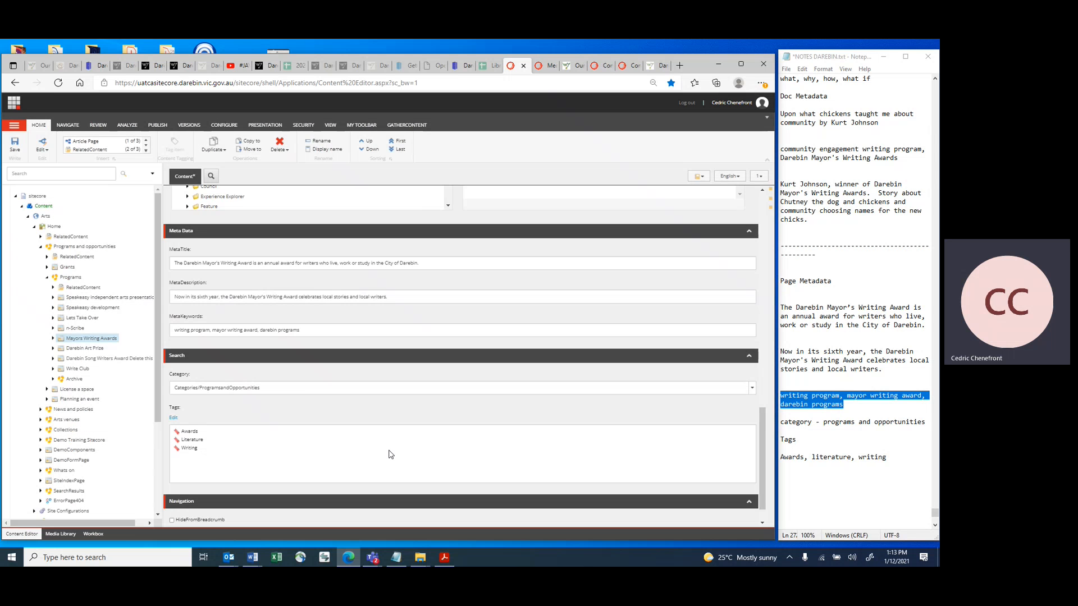
- Save the Mayors Writing Awards page and smart publish it in English with its subitems and related items
scroll(393, 456, down, 1)
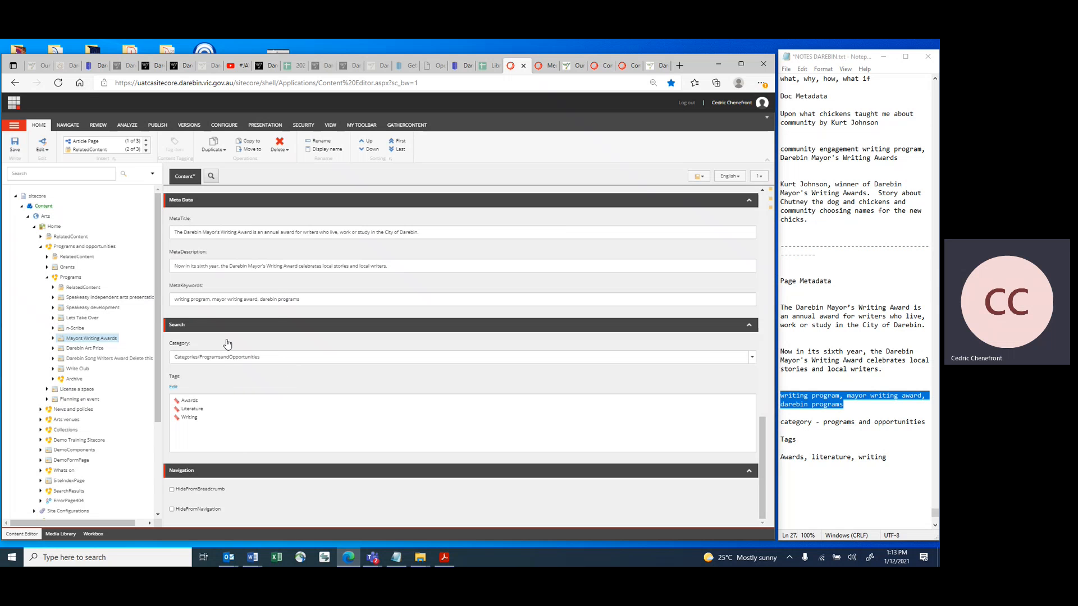
click(14, 145)
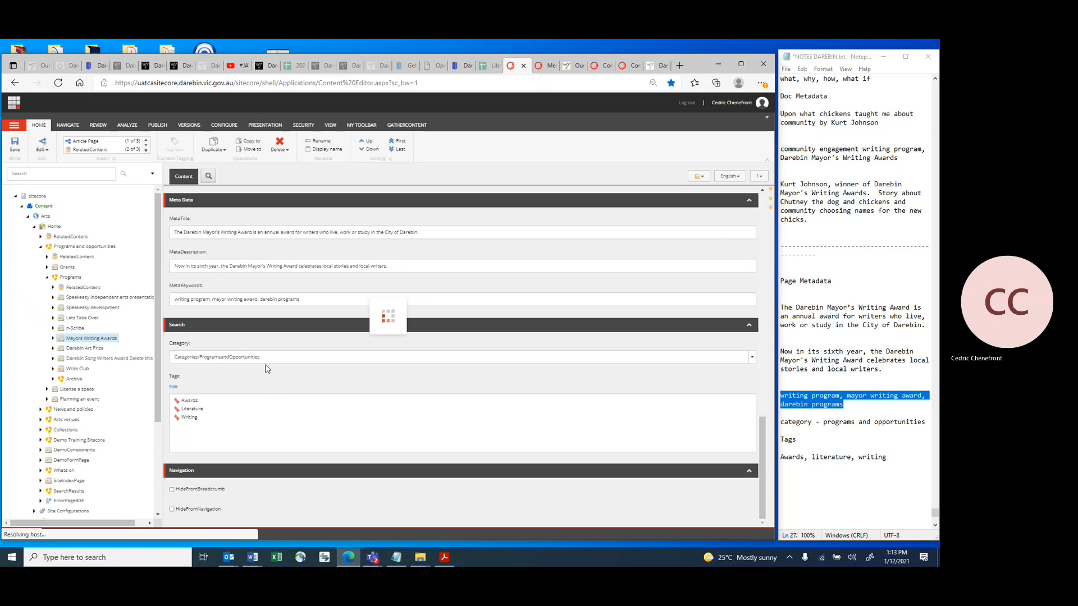
click(157, 126)
click(86, 153)
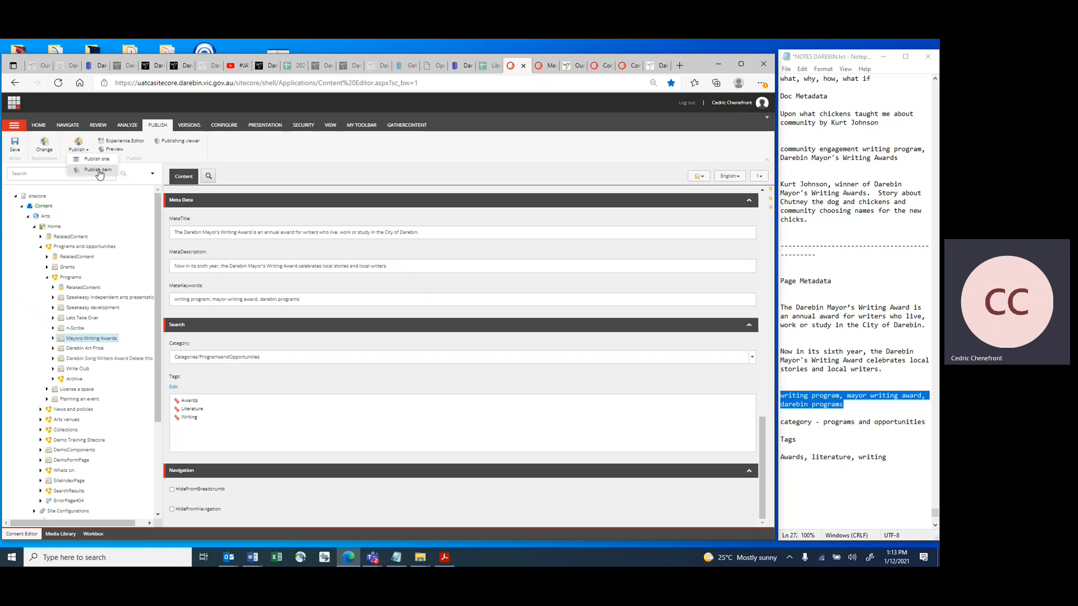
click(99, 171)
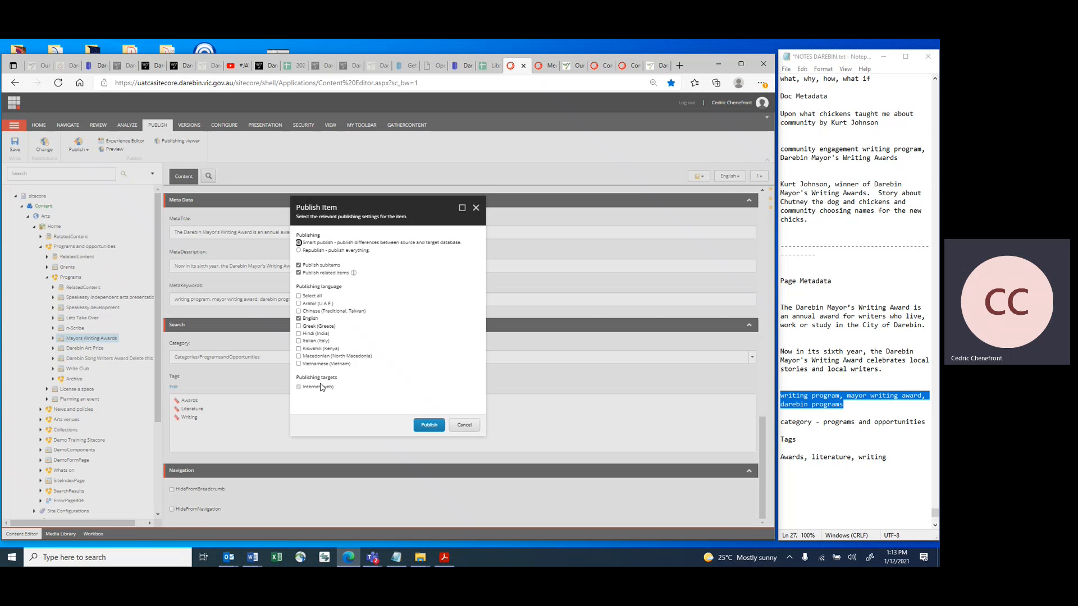
click(430, 425)
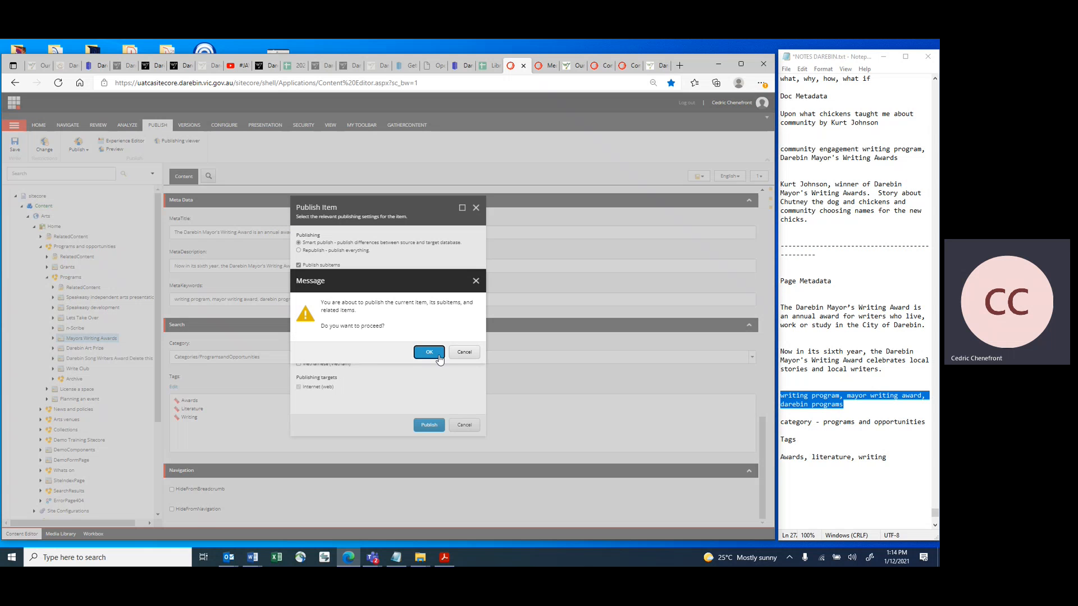
click(430, 354)
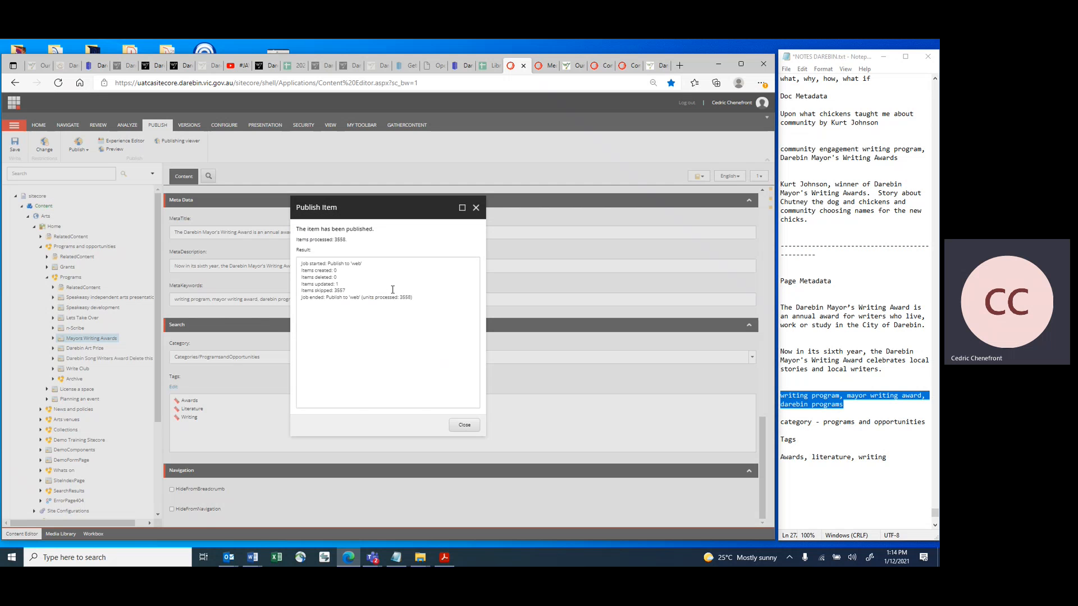
click(471, 429)
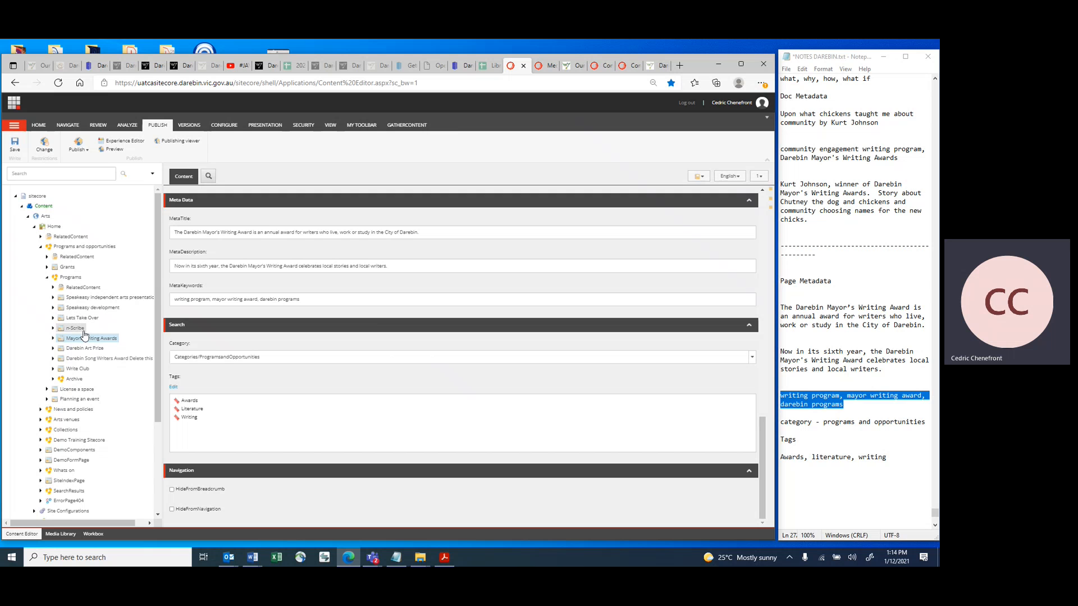
- Leave the previously opened PDF item without saving its changes and reopen the Media Library from the Launchpad
click(543, 65)
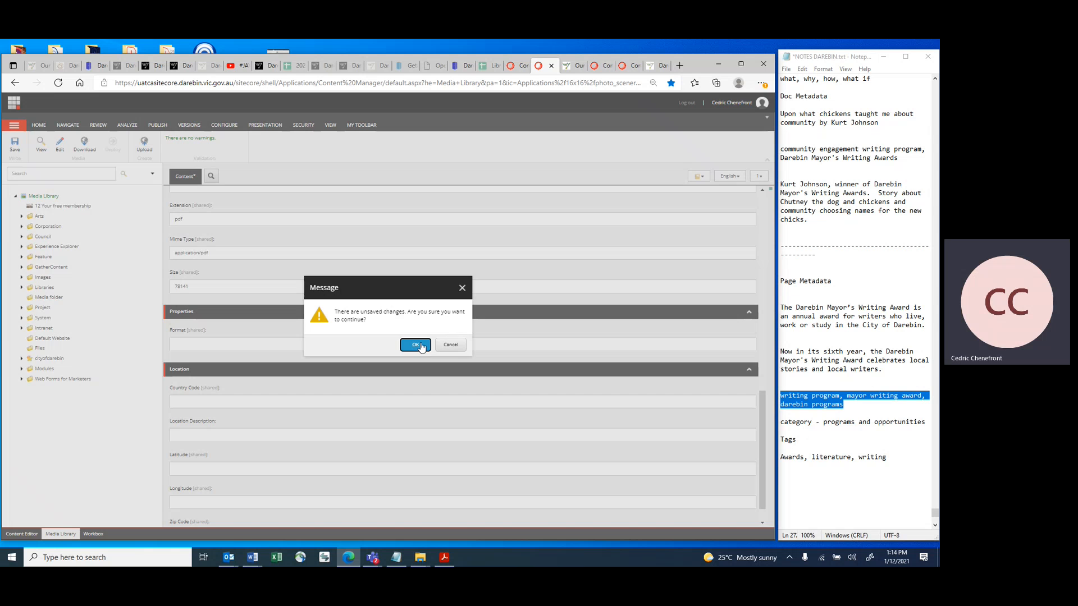
click(415, 344)
click(13, 102)
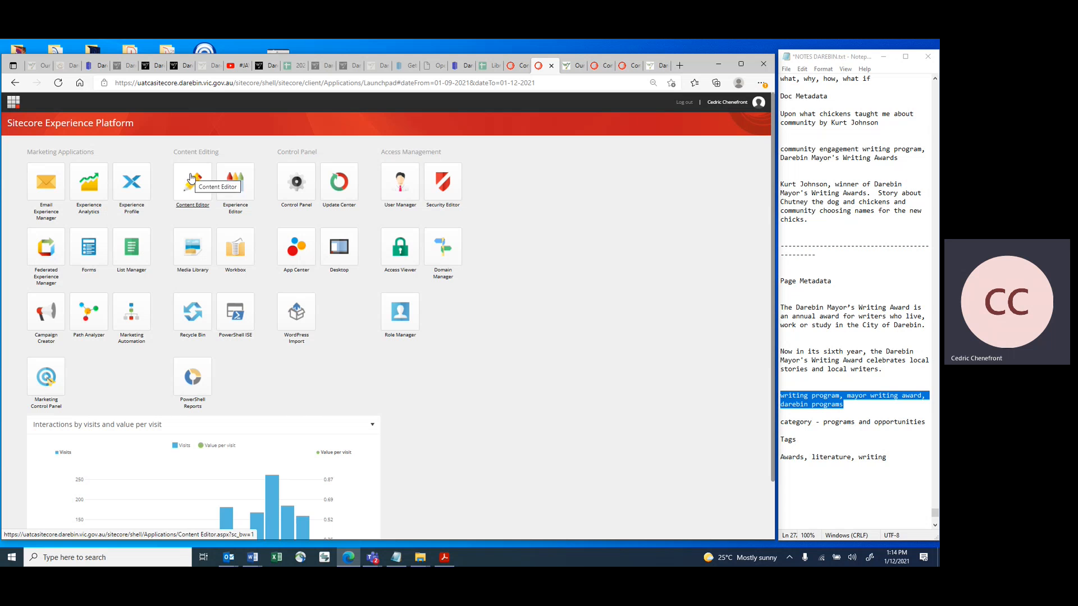
click(191, 253)
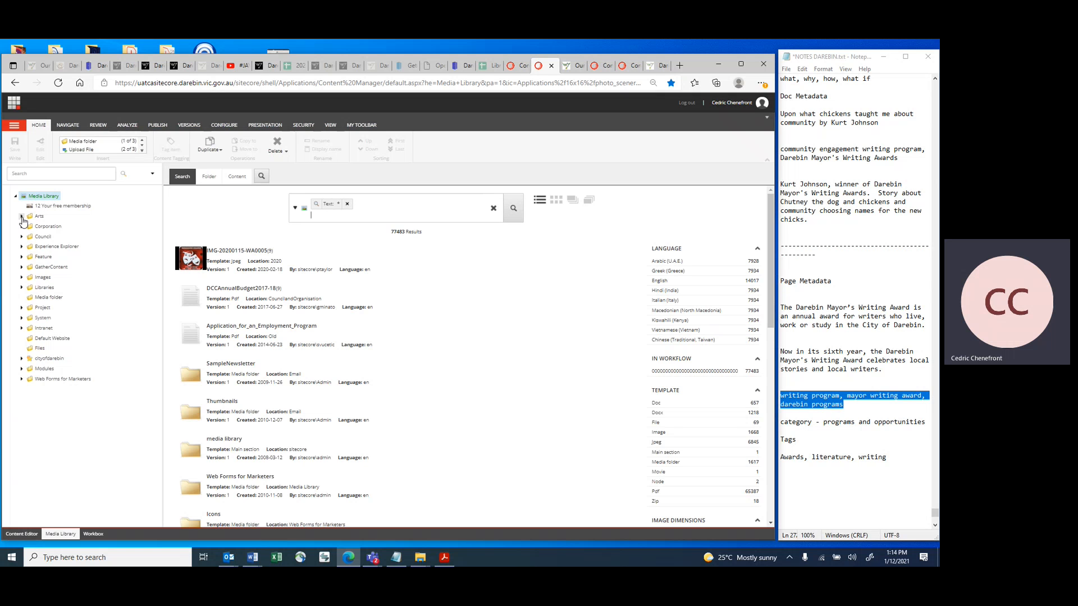
- Open the TEST PAGE PDF in Arts/Files/Programs and opportunities/Programs/Mayors Writing Awards, keeping its name
click(22, 216)
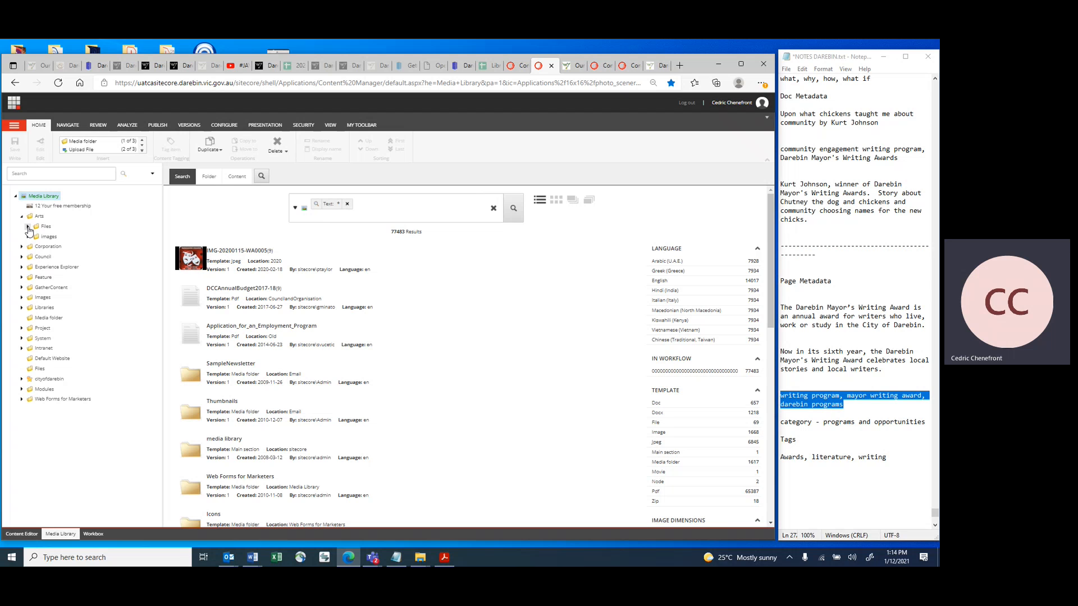
click(28, 227)
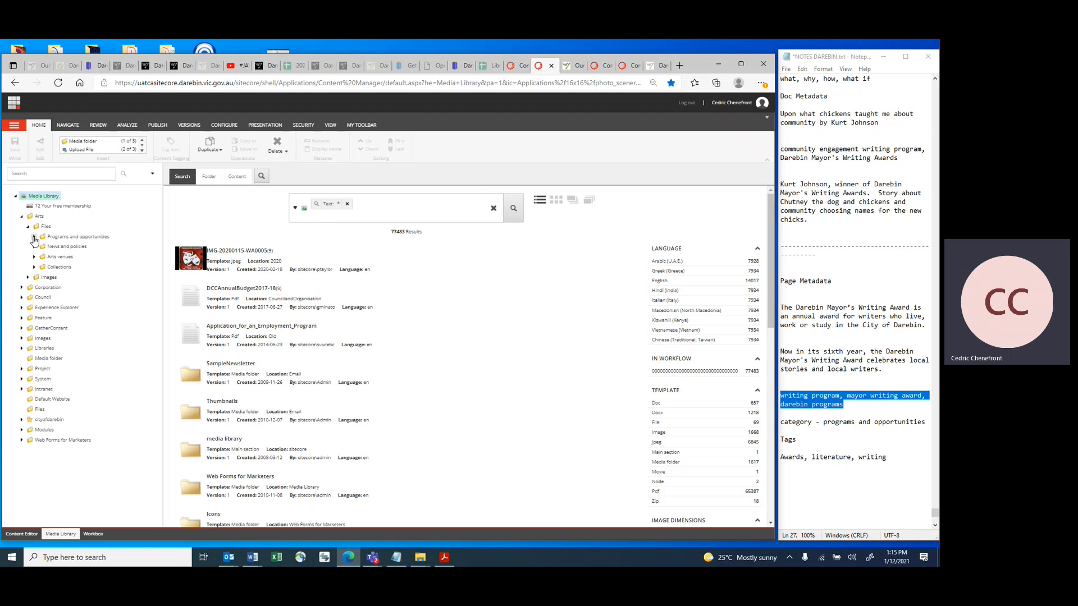
click(34, 237)
click(41, 247)
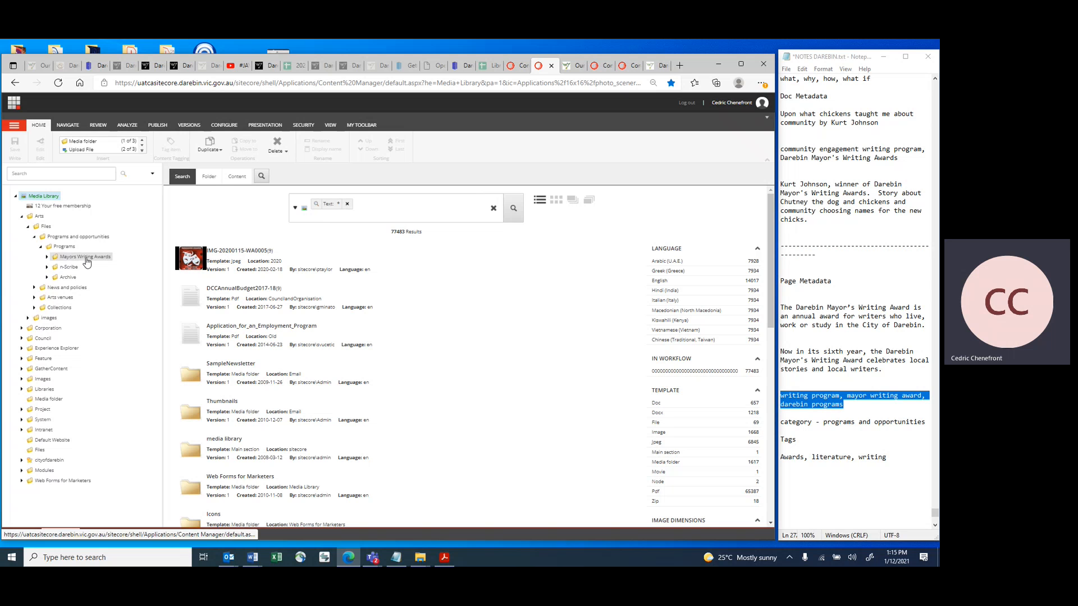
click(48, 257)
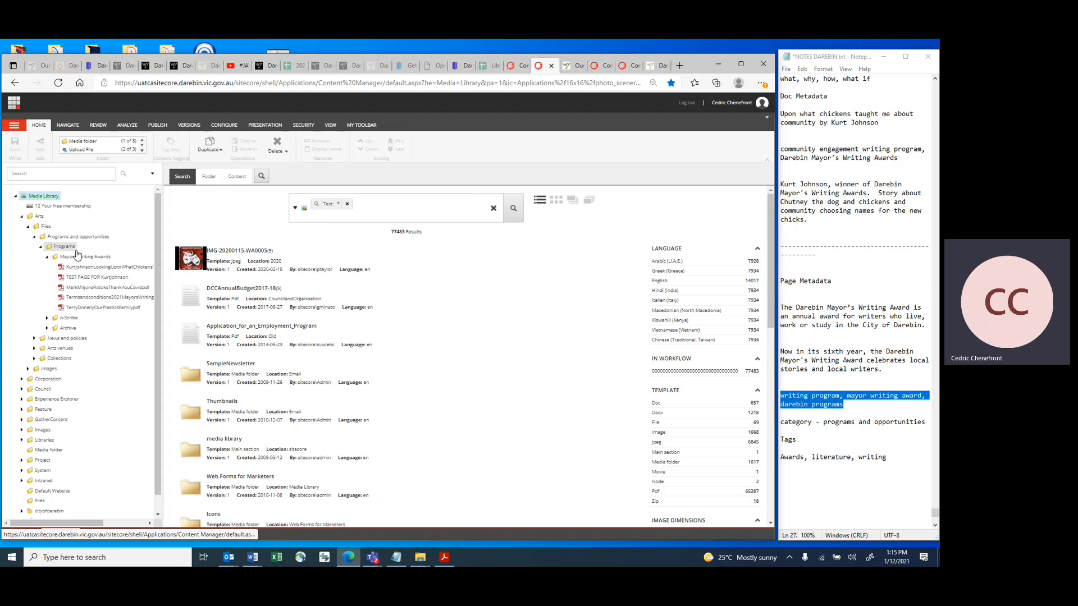
click(66, 279)
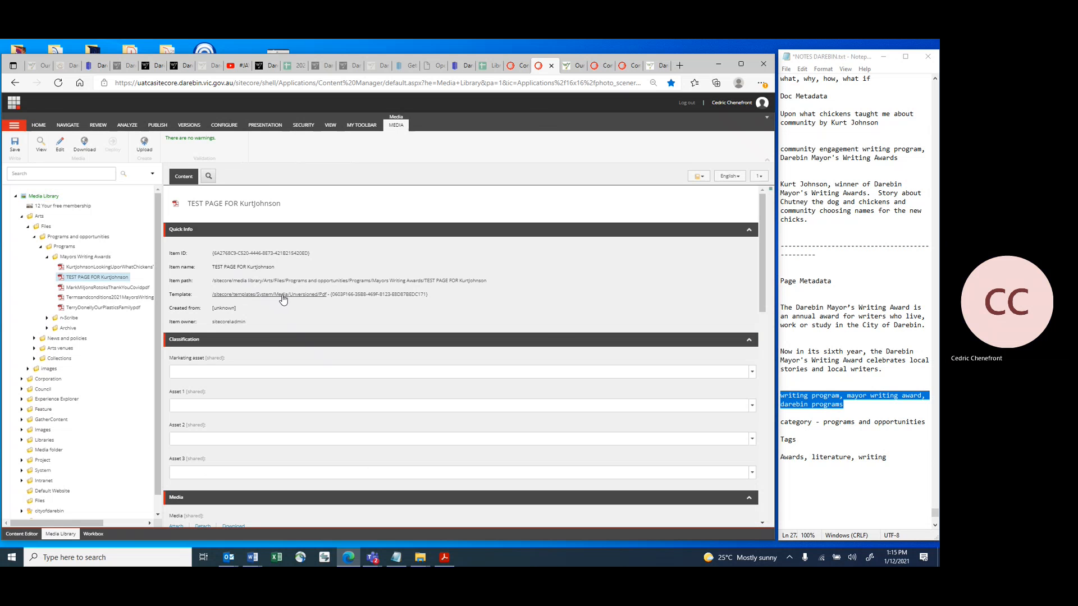
click(228, 205)
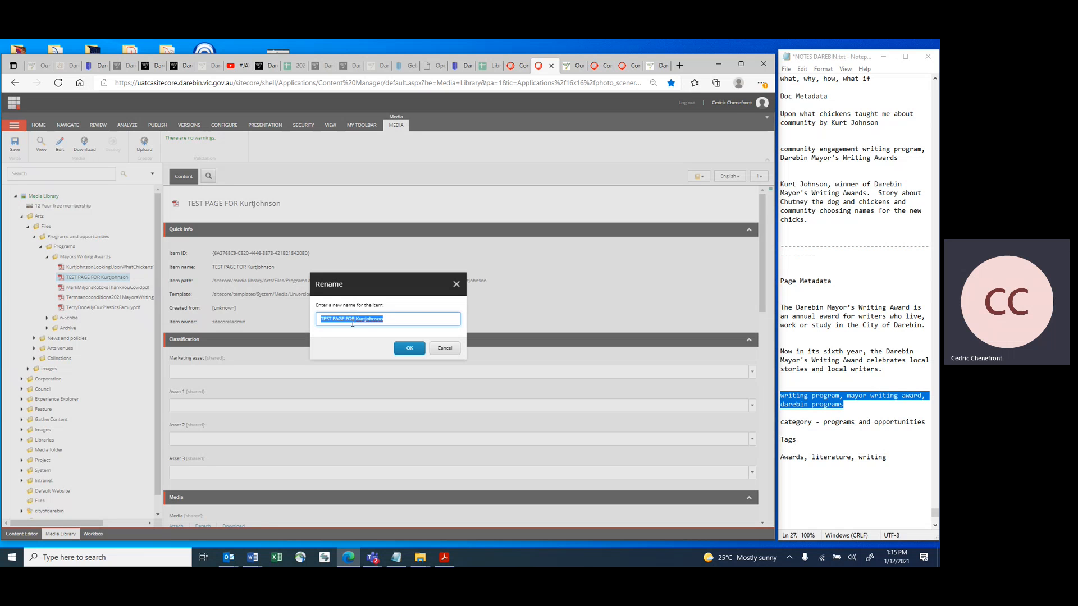
click(441, 349)
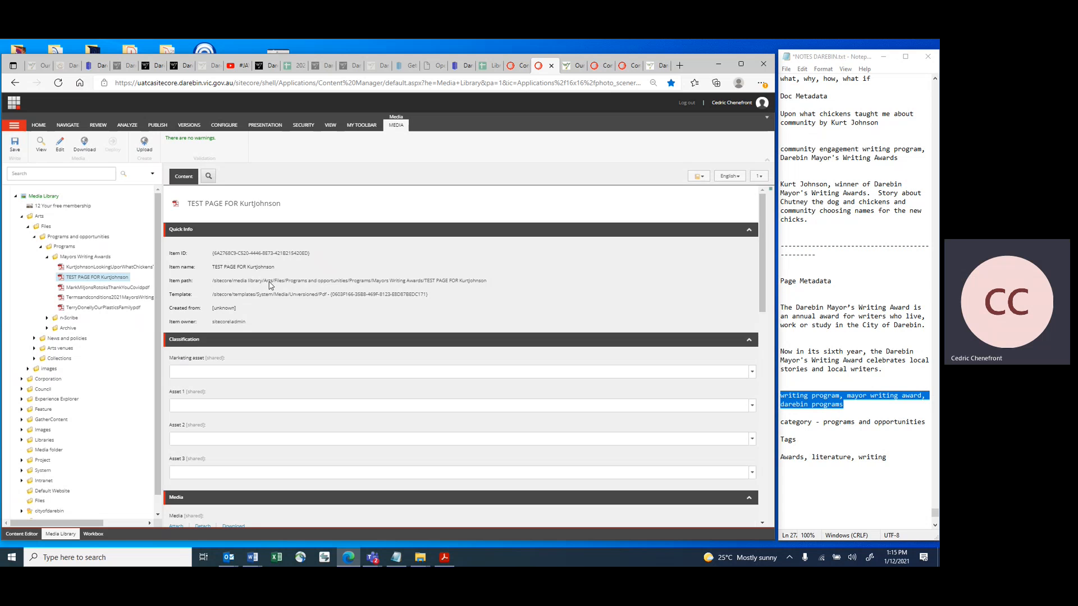
- Examine the Title, Keywords and Description in the test PDF's Information section without changing them
scroll(270, 288, down, 2)
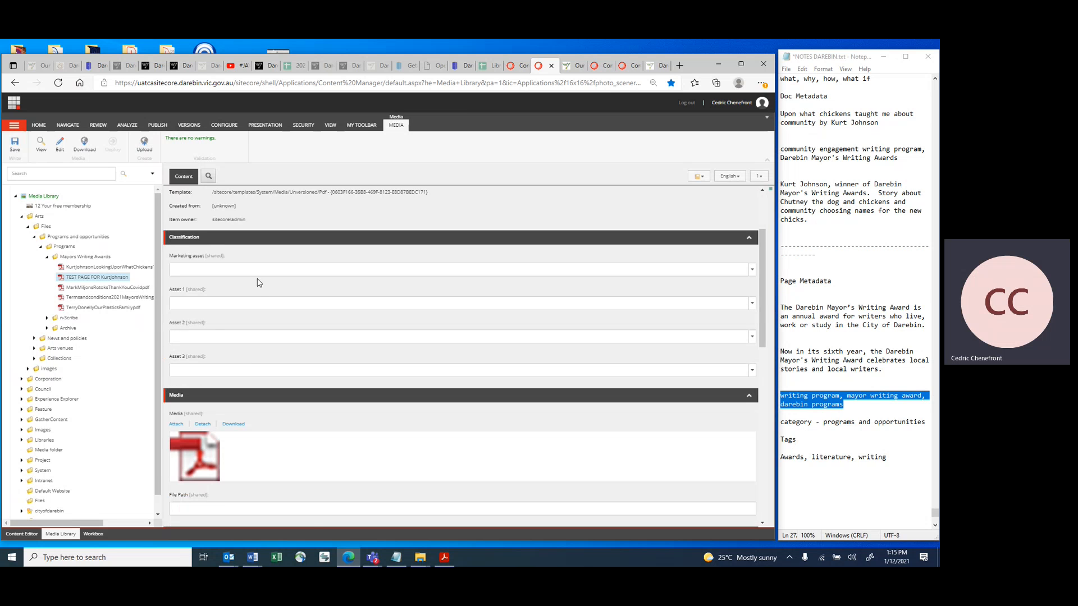
scroll(257, 281, down, 2)
scroll(258, 308, down, 3)
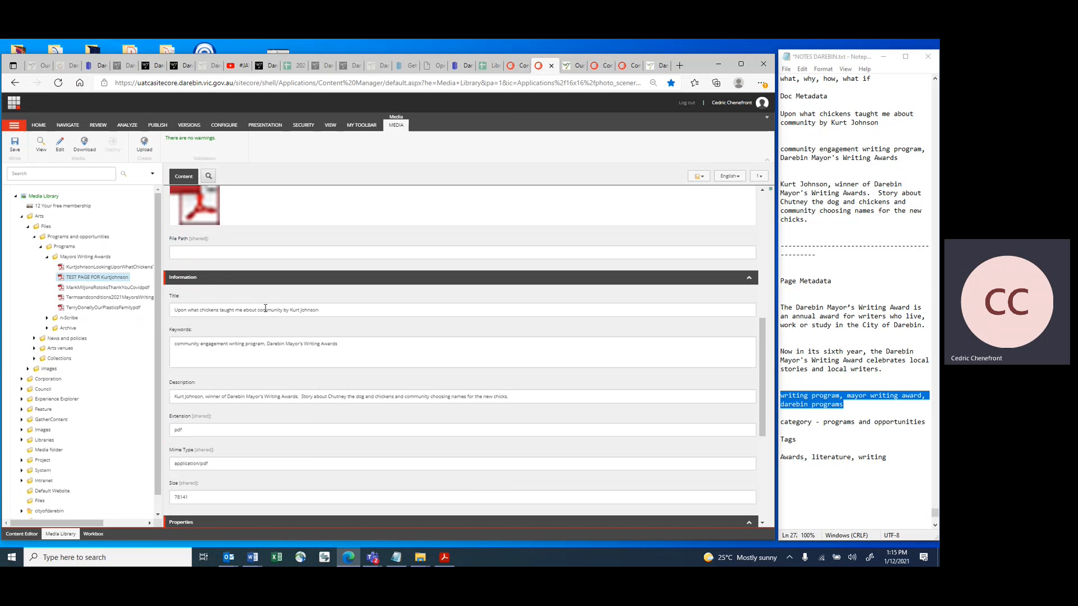
scroll(264, 309, up, 2)
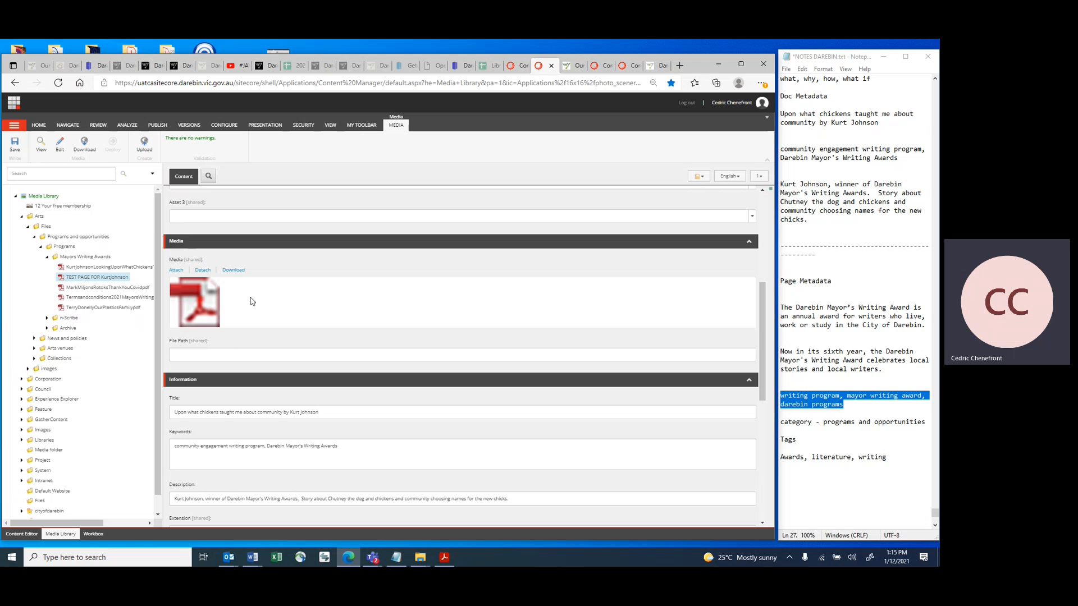
scroll(253, 304, down, 5)
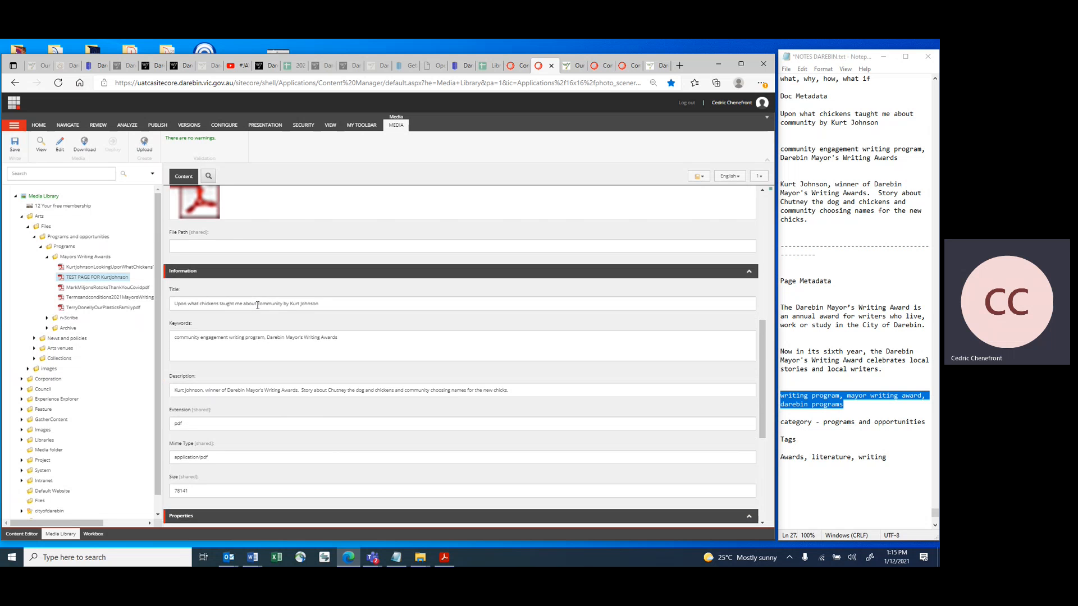
scroll(257, 309, up, 1)
scroll(257, 309, up, 1)
click(283, 310)
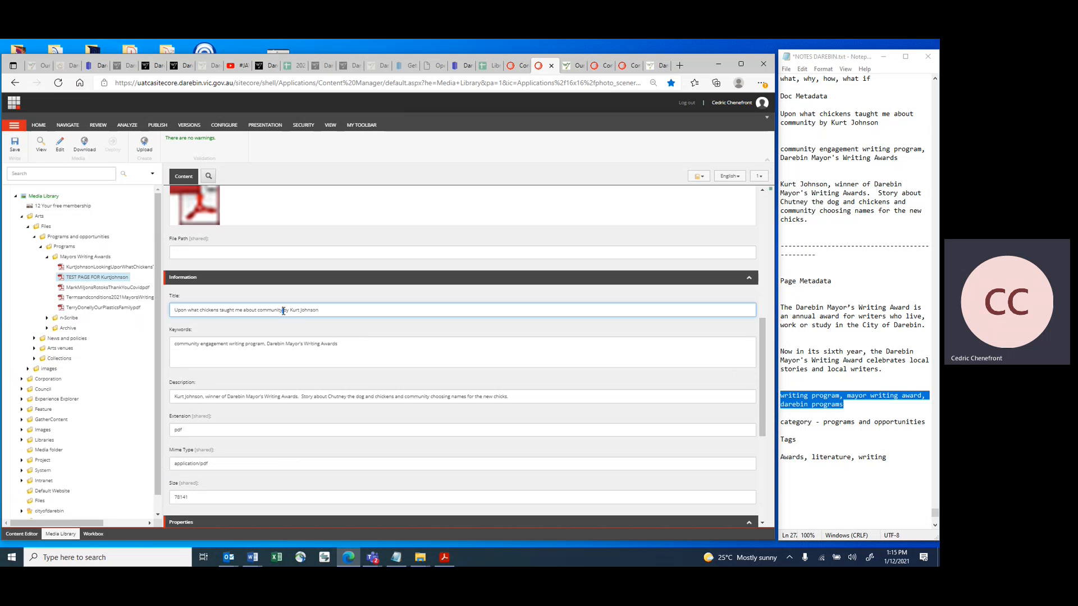
key(ctrl+a)
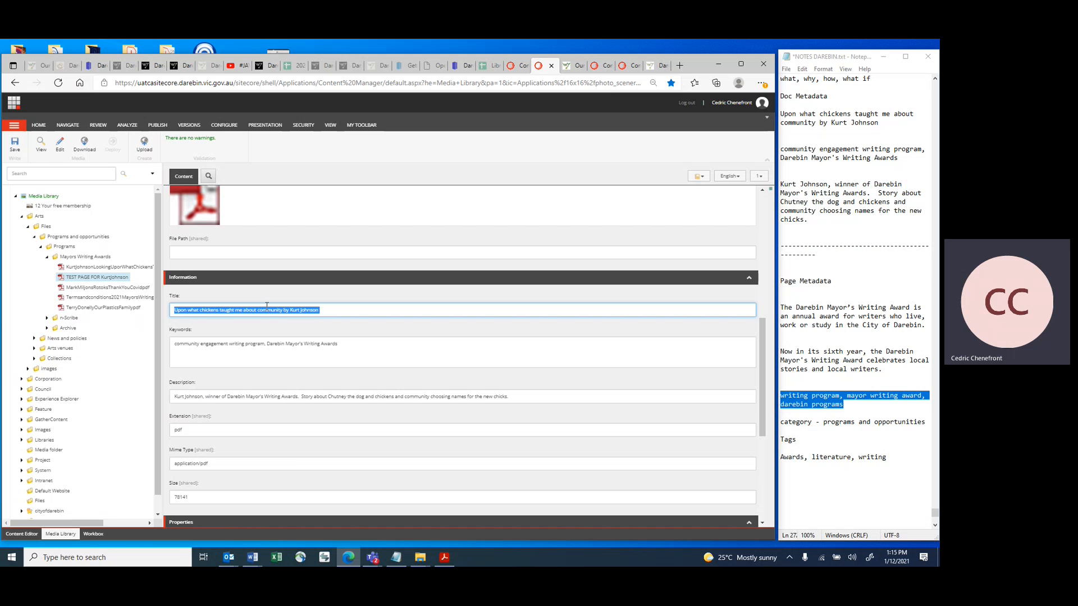
click(181, 311)
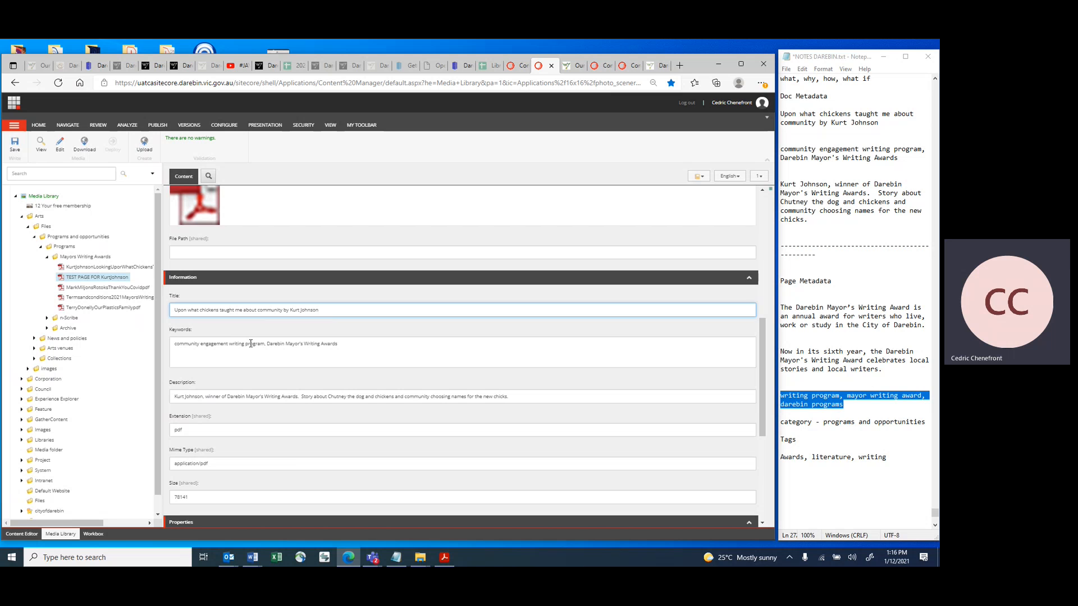
- Remove "community engagement" from the test PDF's Keywords and add "literature" after "Darebin Mayor's Writing Awards"
click(228, 345)
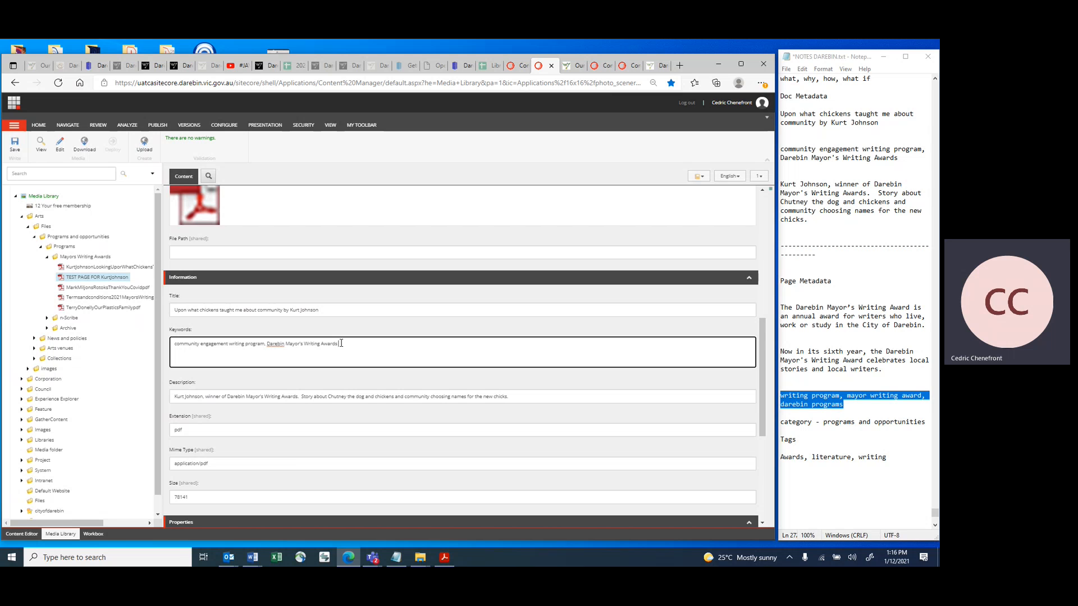
drag(230, 345, 176, 350)
key(BackSpace)
text(, literature)
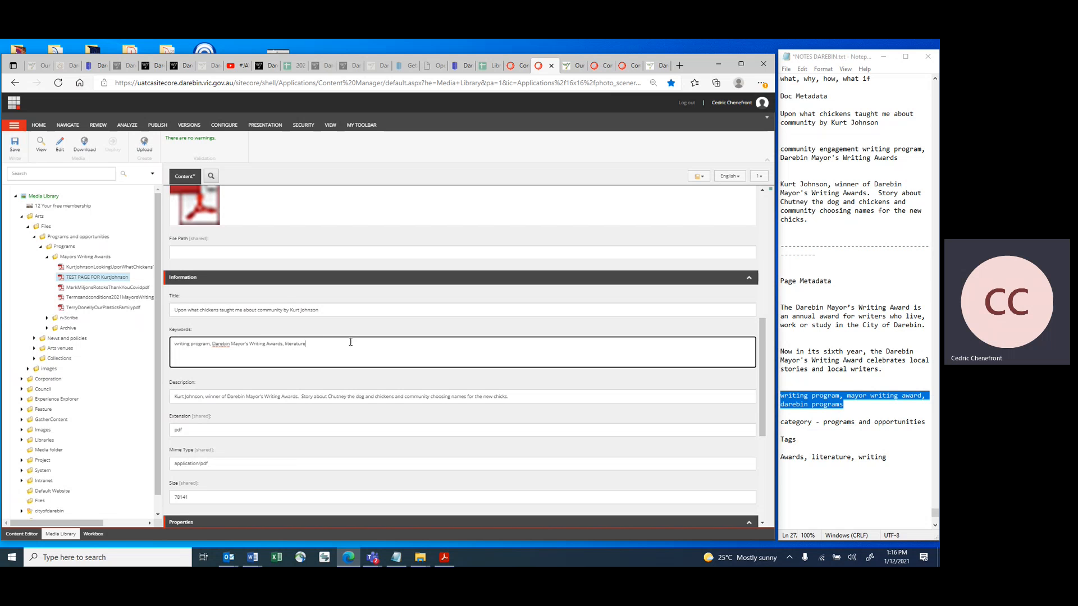
- Examine the test PDF's other sections, from Quick Info and Classification to Properties and Location, for category or tag fields
scroll(290, 358, down, 1)
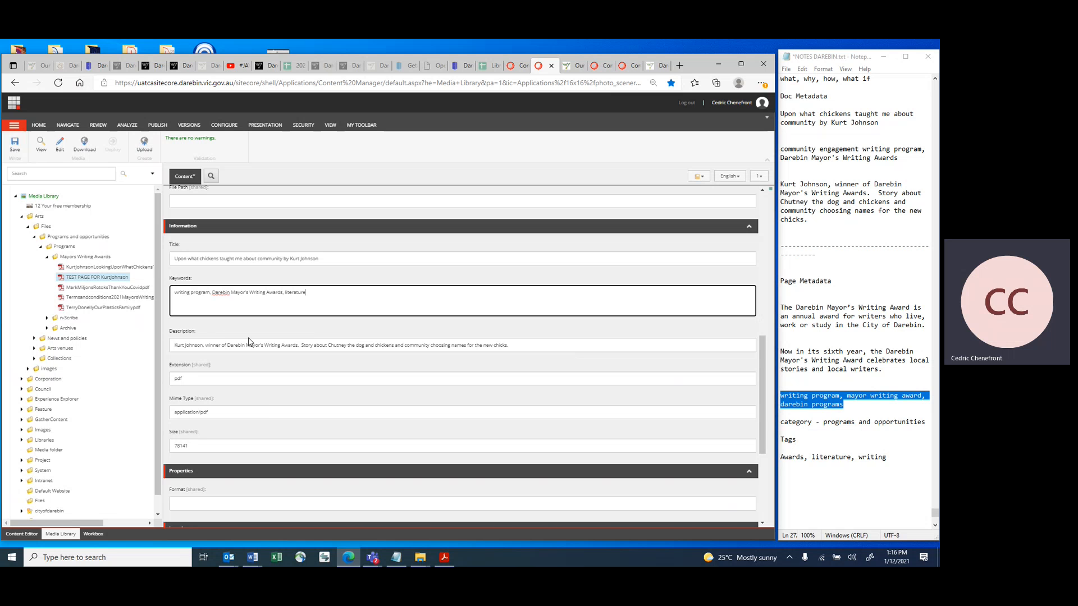
scroll(250, 342, down, 2)
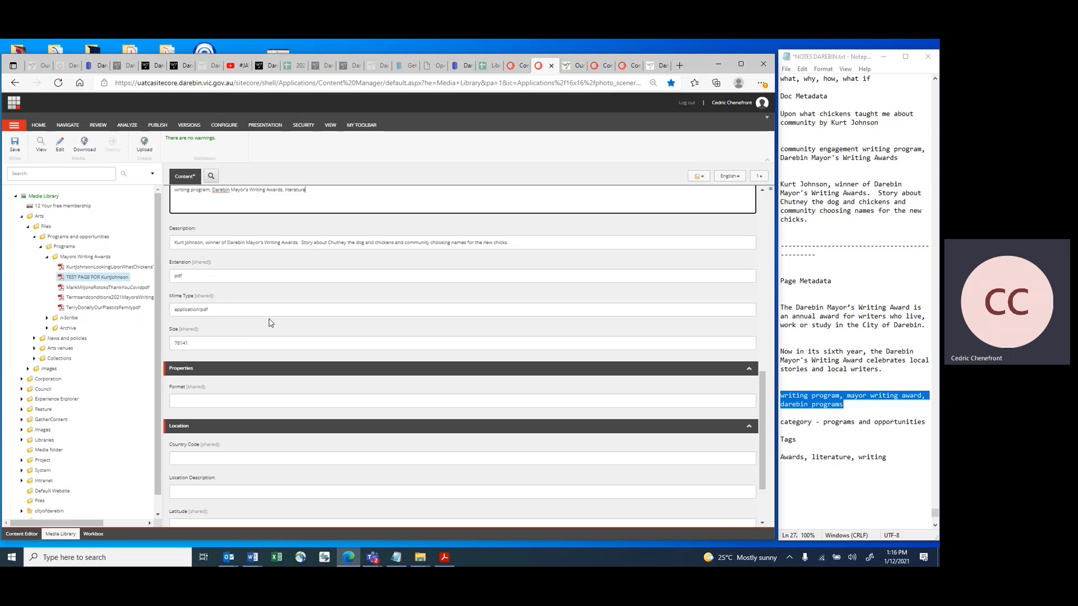
scroll(269, 323, down, 1)
scroll(281, 331, up, 2)
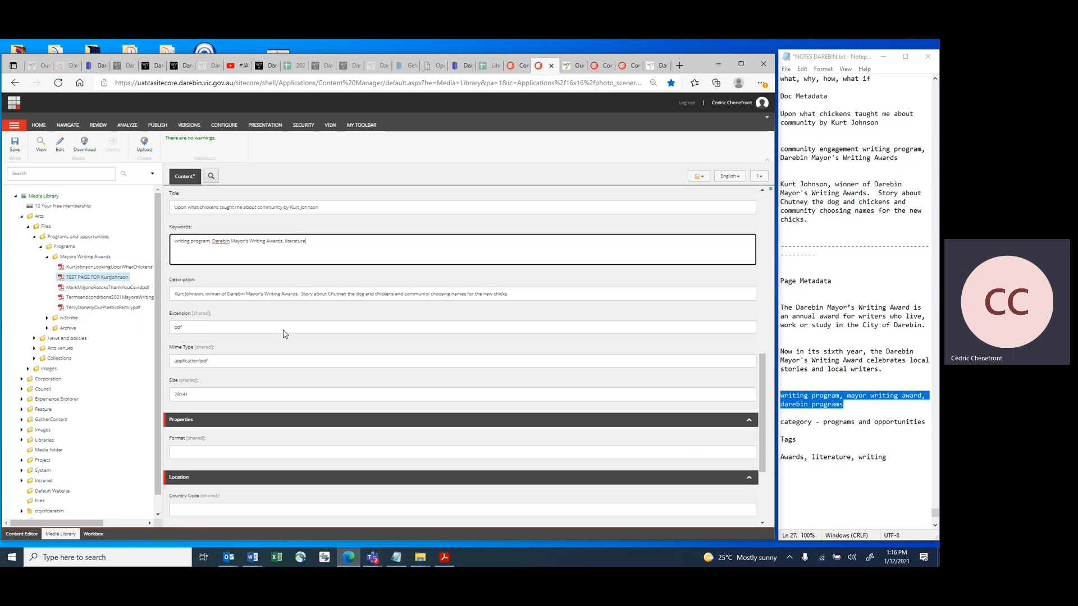
scroll(304, 333, down, 3)
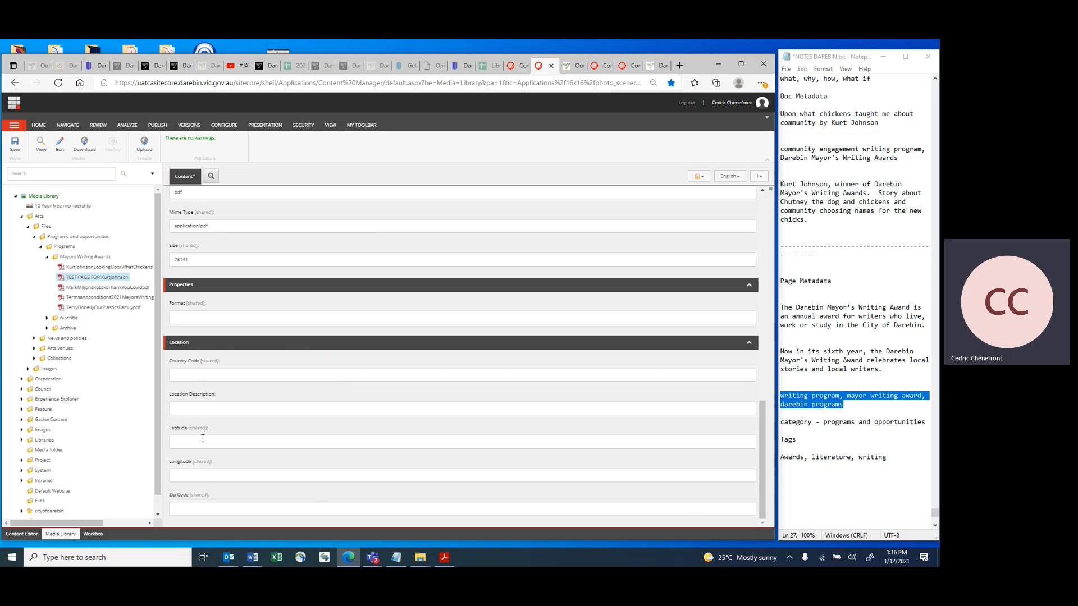
scroll(260, 454, up, 4)
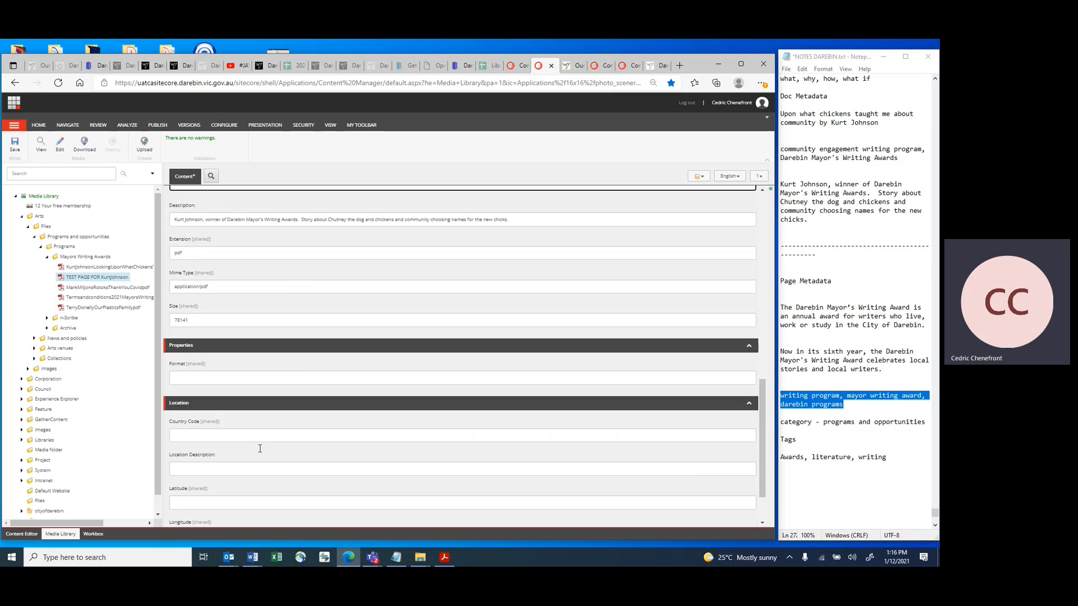
scroll(261, 450, up, 1)
scroll(231, 324, down, 1)
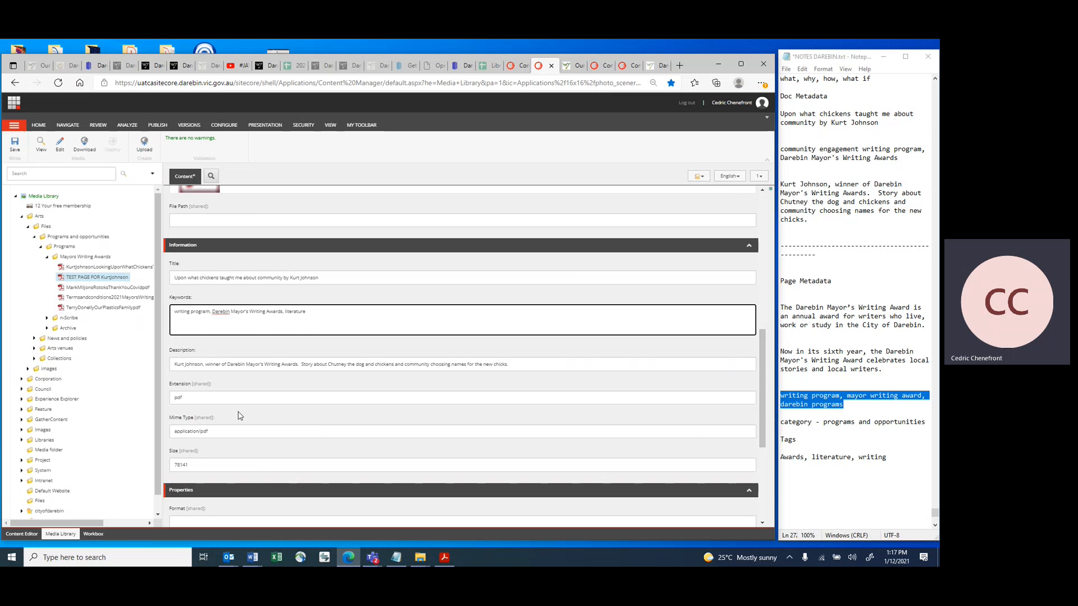
scroll(239, 416, up, 6)
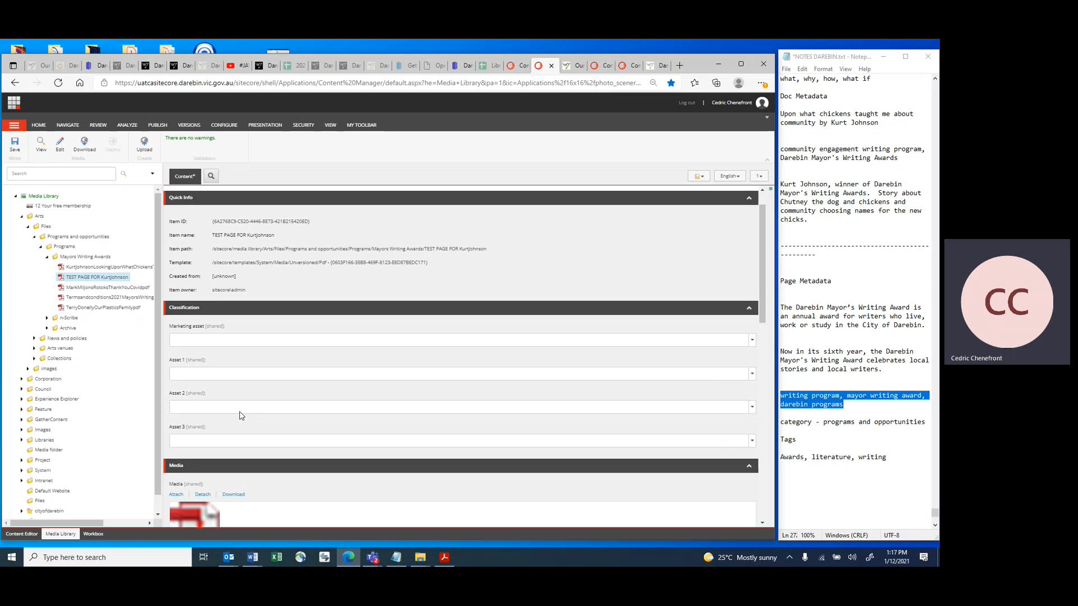
scroll(240, 415, down, 5)
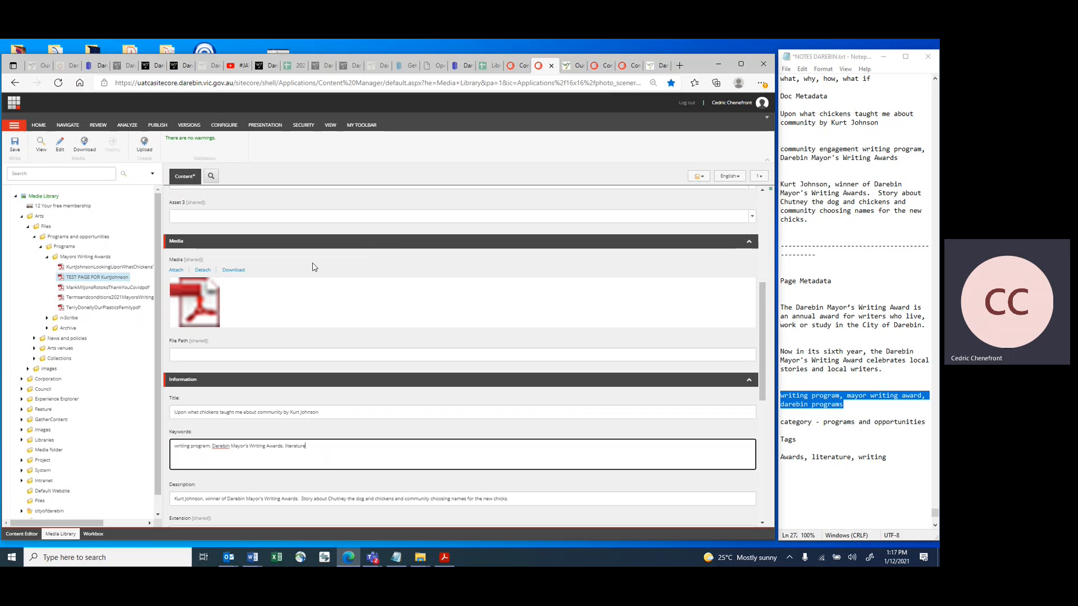
- Check the Meta Data and Search sections of the Mayors Writing Awards page and return to the test PDF's Information section
click(517, 65)
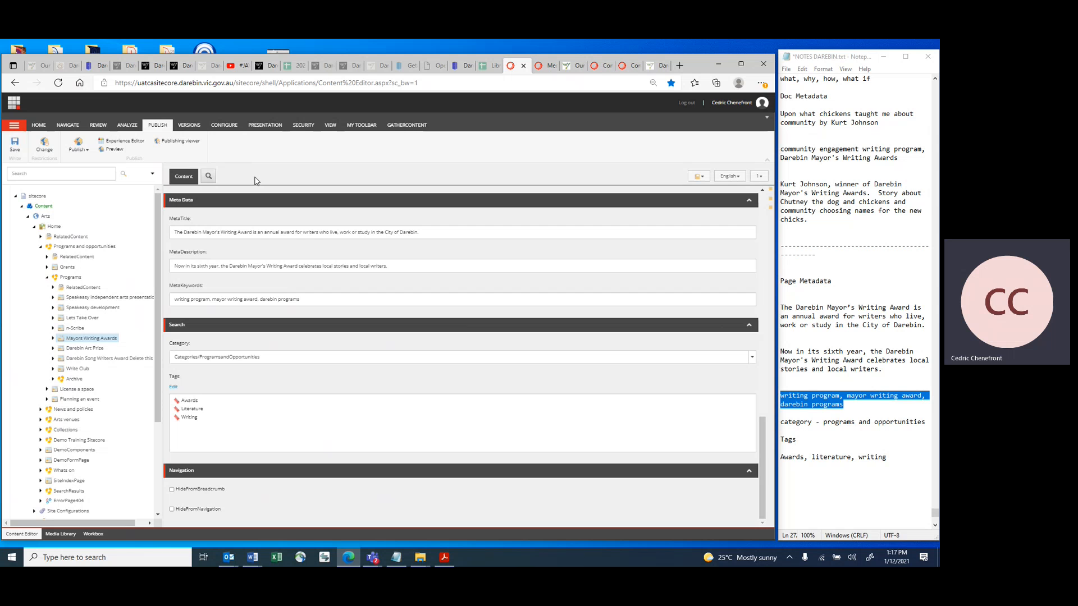
key(ctrl+Tab)
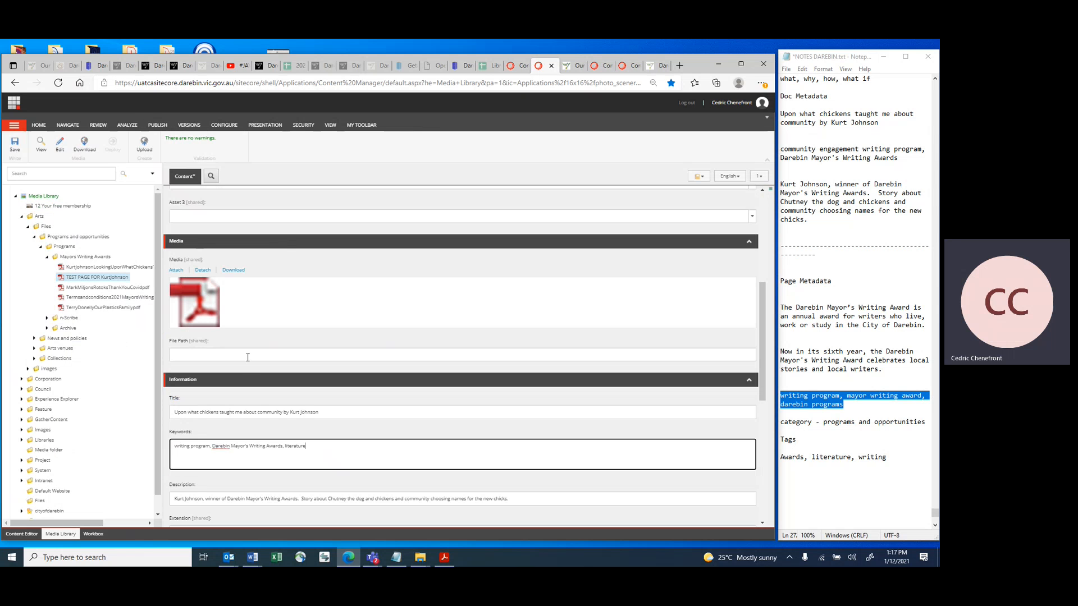
scroll(248, 370, down, 2)
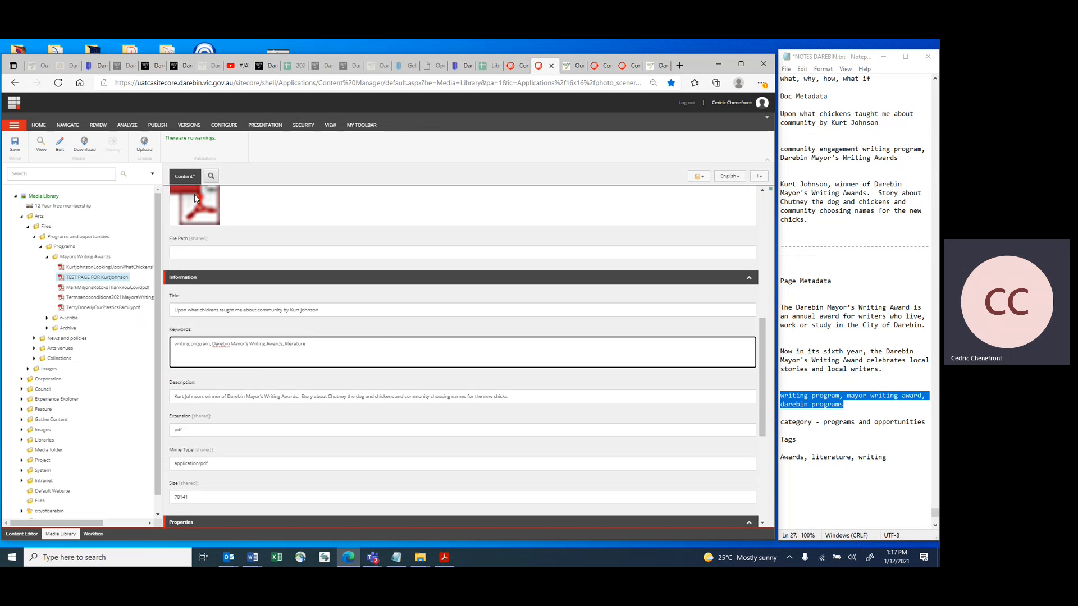